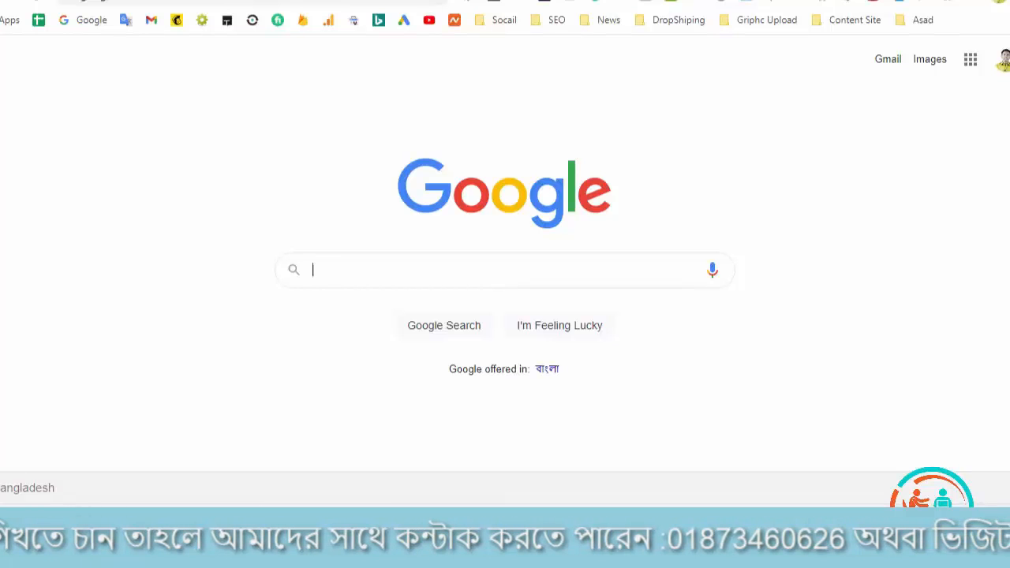
Search Google for "online logo maker"
text(o)
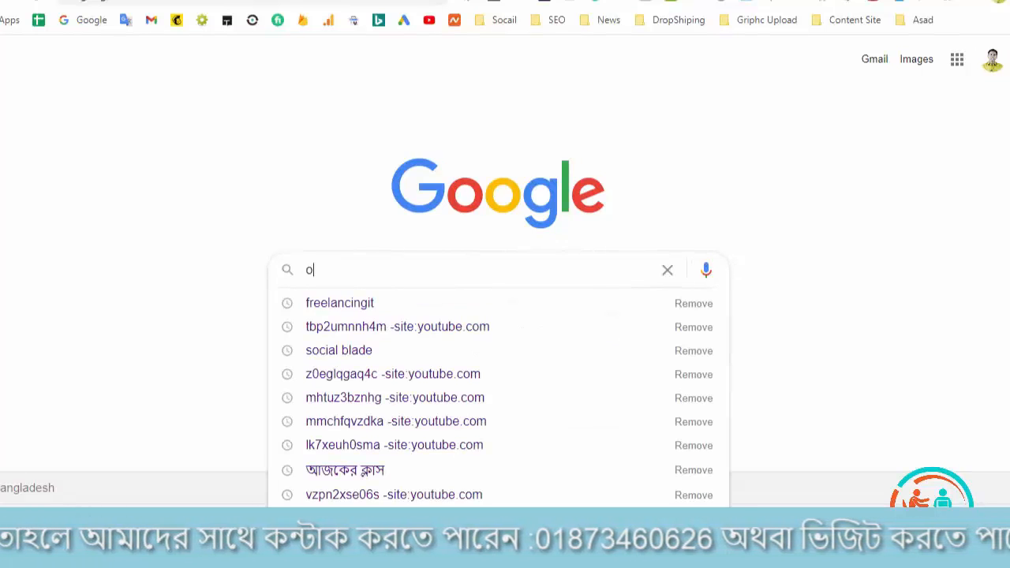
text(nline )
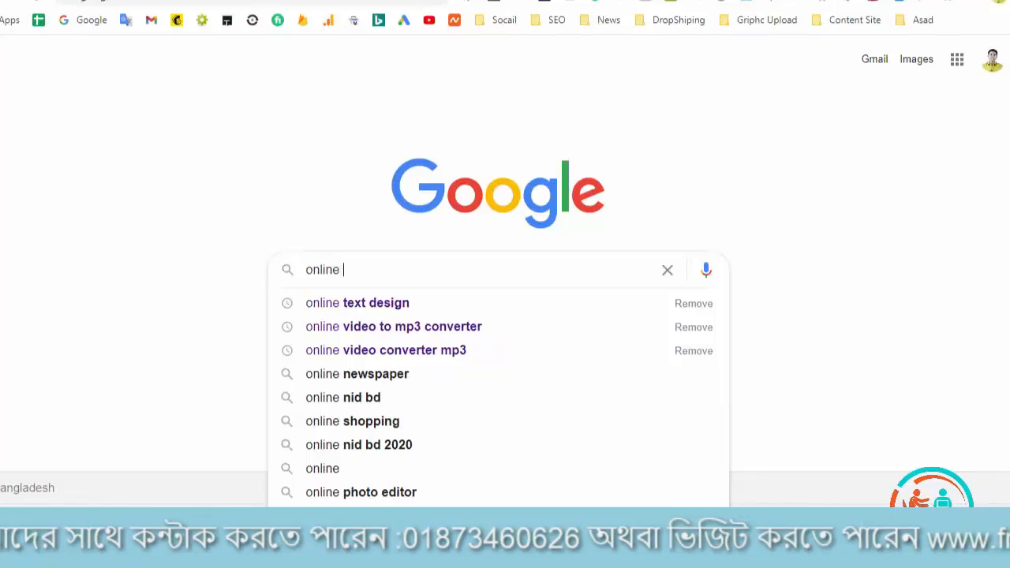
text(Logo)
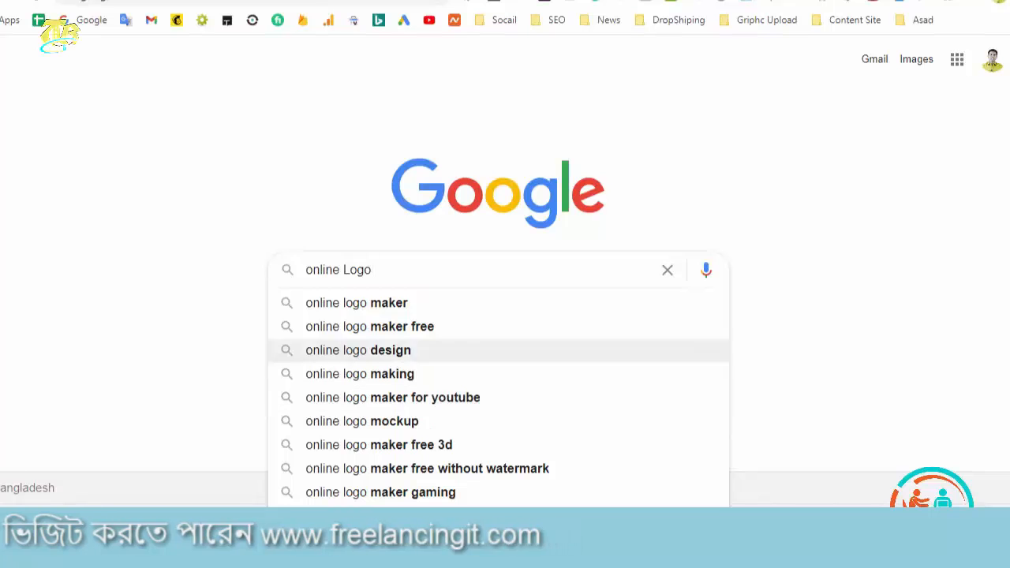
click(356, 302)
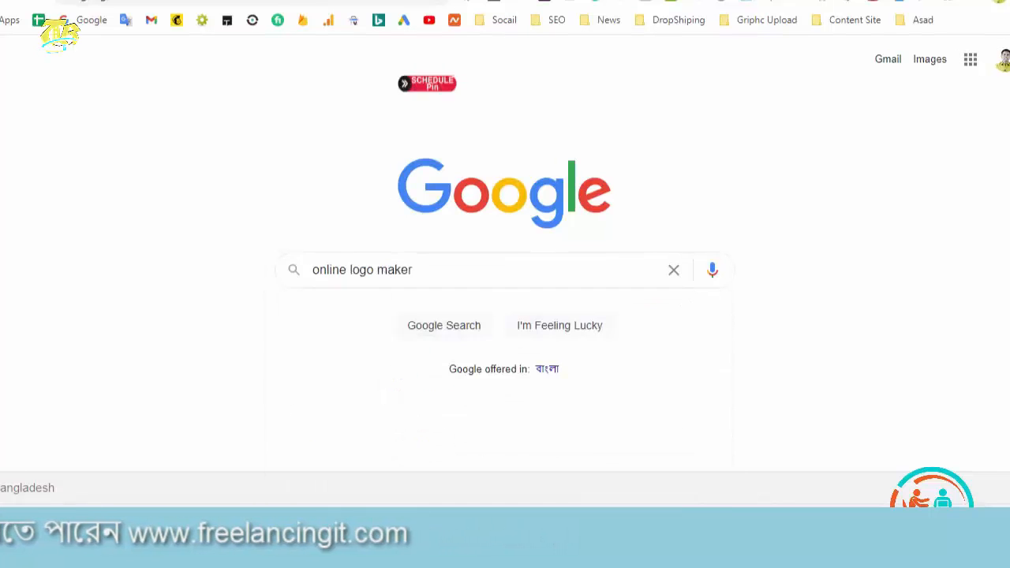
Open the FreeLogoDesign website from the search results and choose the car-and-waves logo template
scroll(505, 300, down, 3)
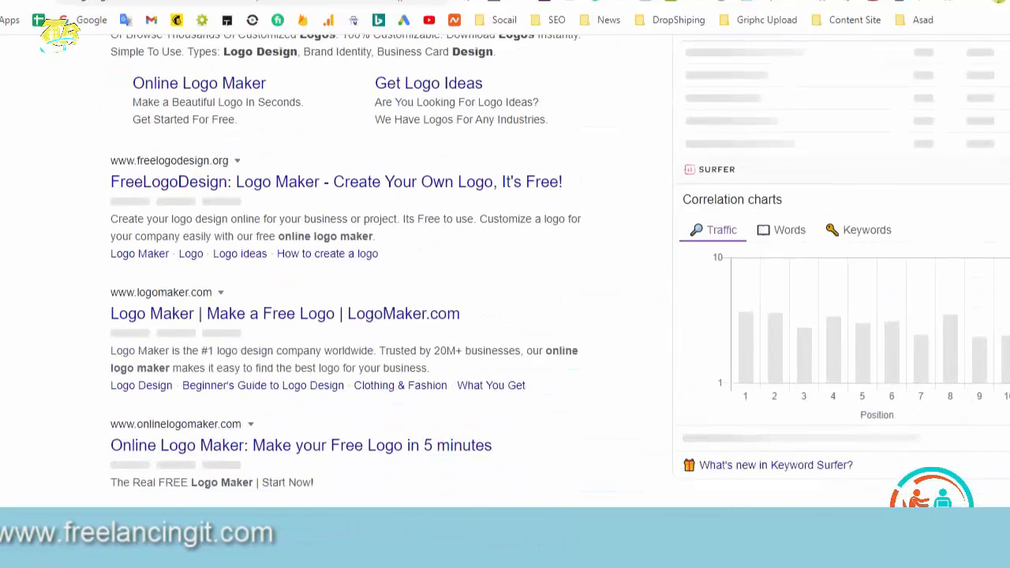
scroll(505, 300, down, 1)
scroll(505, 300, down, 2)
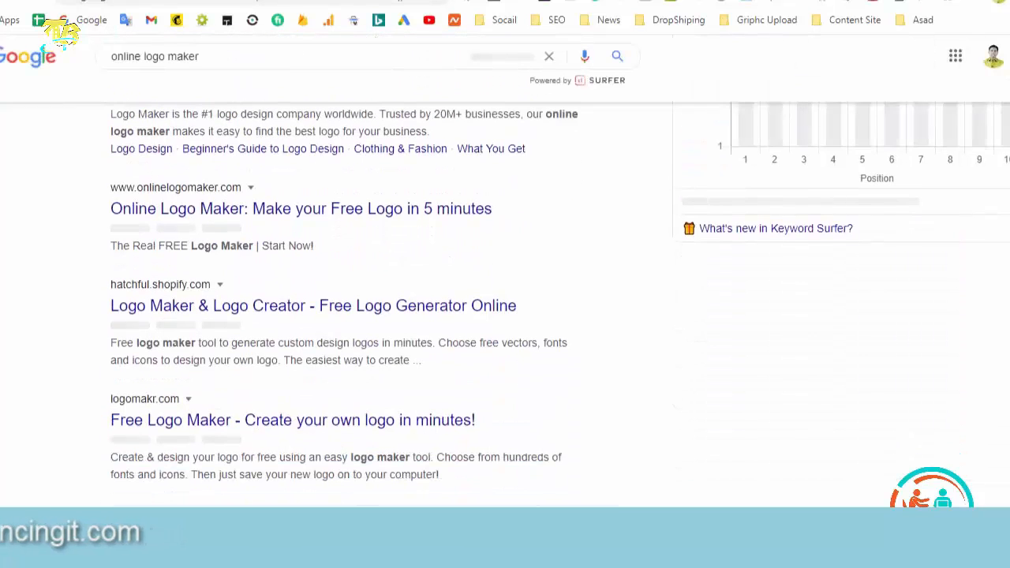
scroll(505, 300, down, 1)
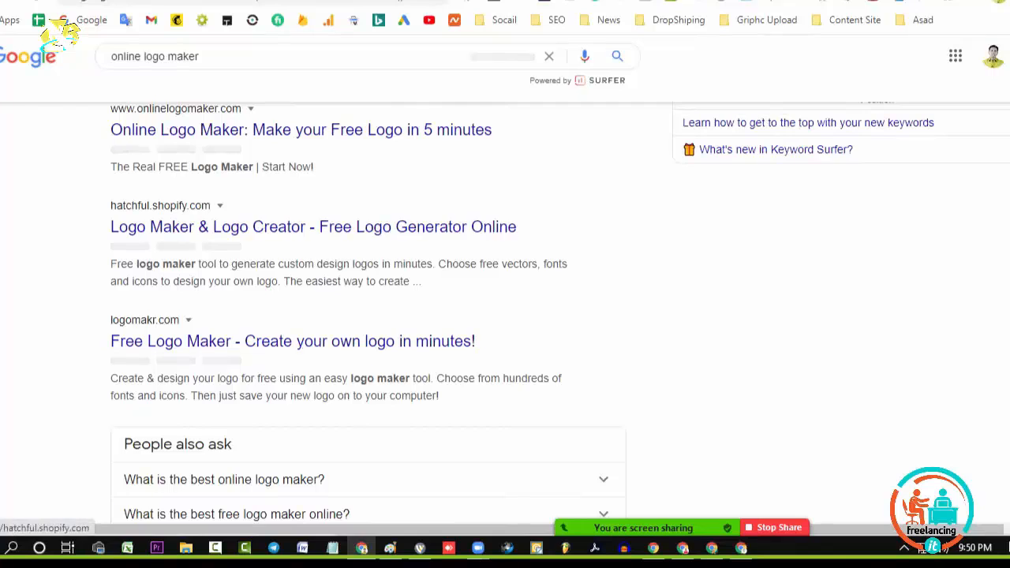
click(314, 227)
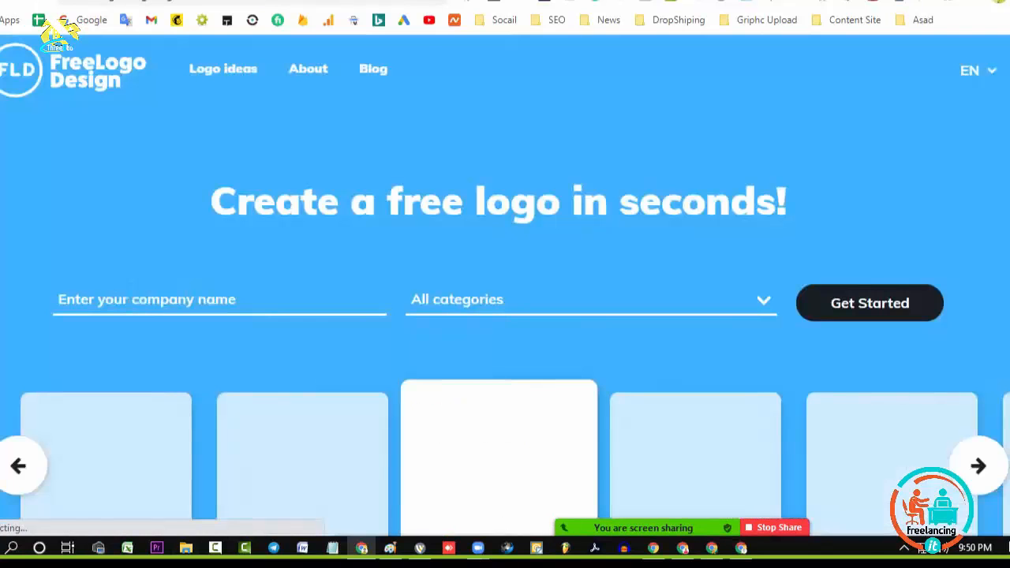
scroll(505, 316, down, 2)
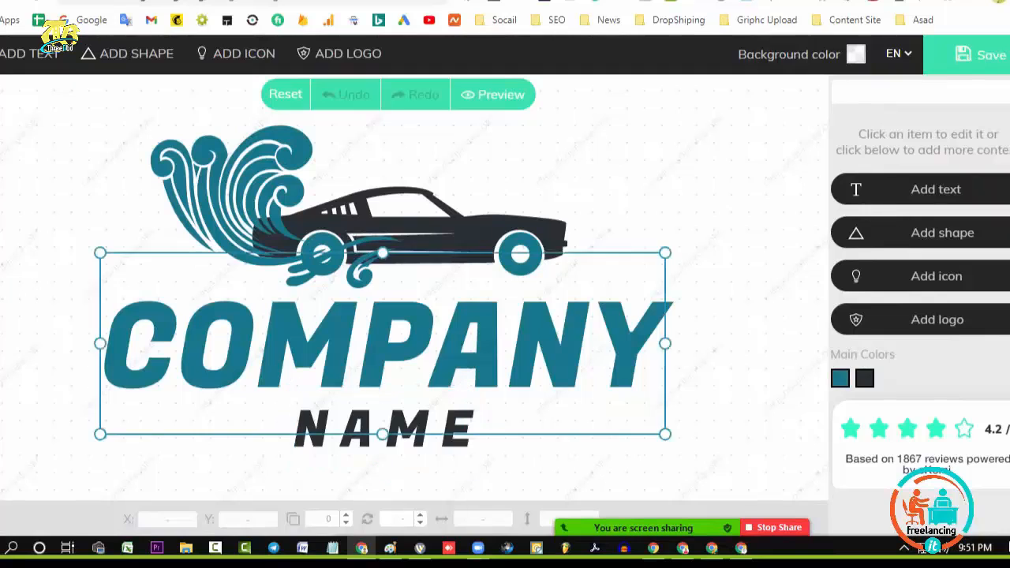
Replace the COMPANY text in the logo with "Coloring Book"
click(383, 344)
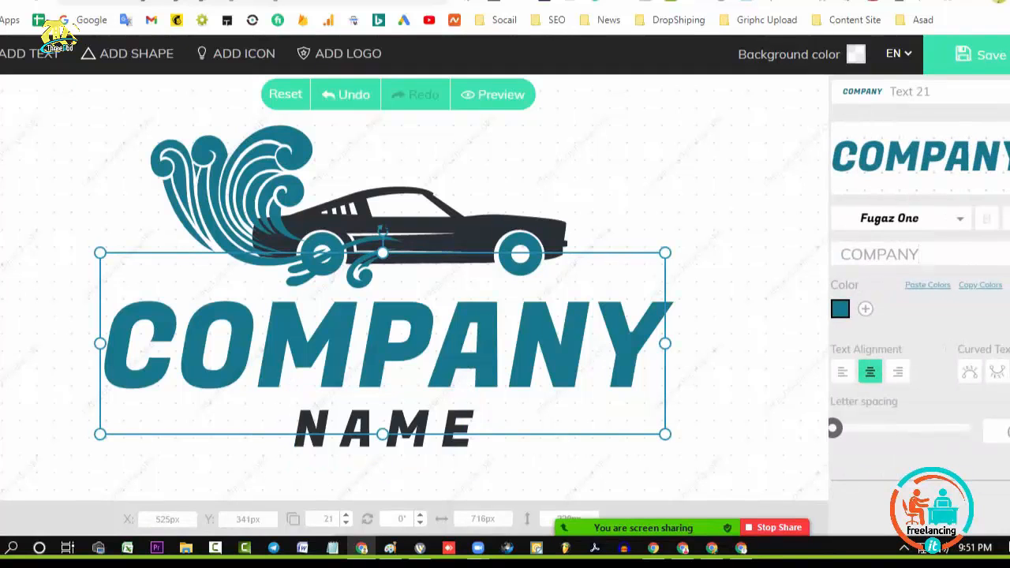
key(BackSpace)
key(BackSpace)
key(BackSpace)
key(BackSpace)
key(BackSpace)
key(BackSpace)
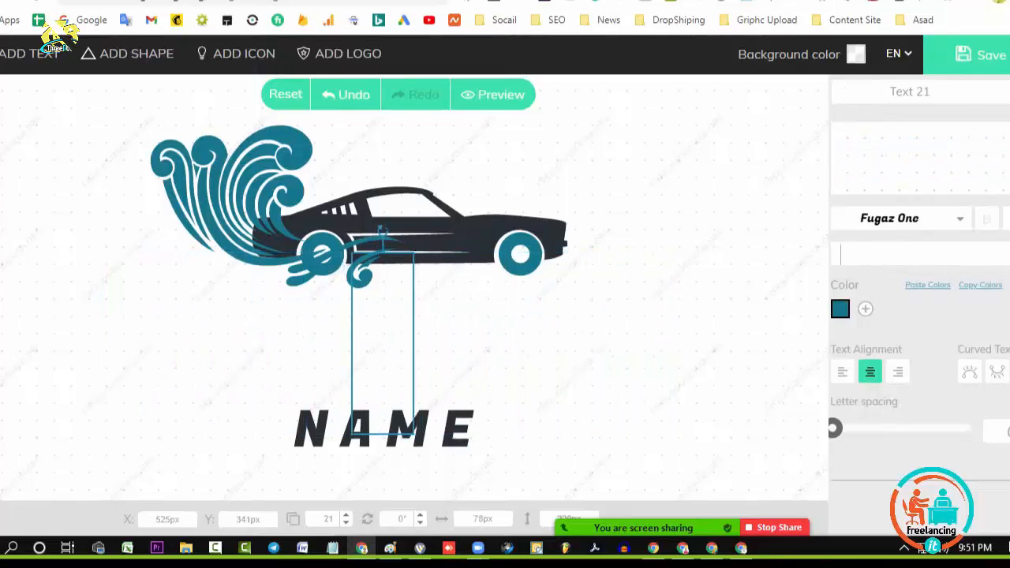
text(Colo)
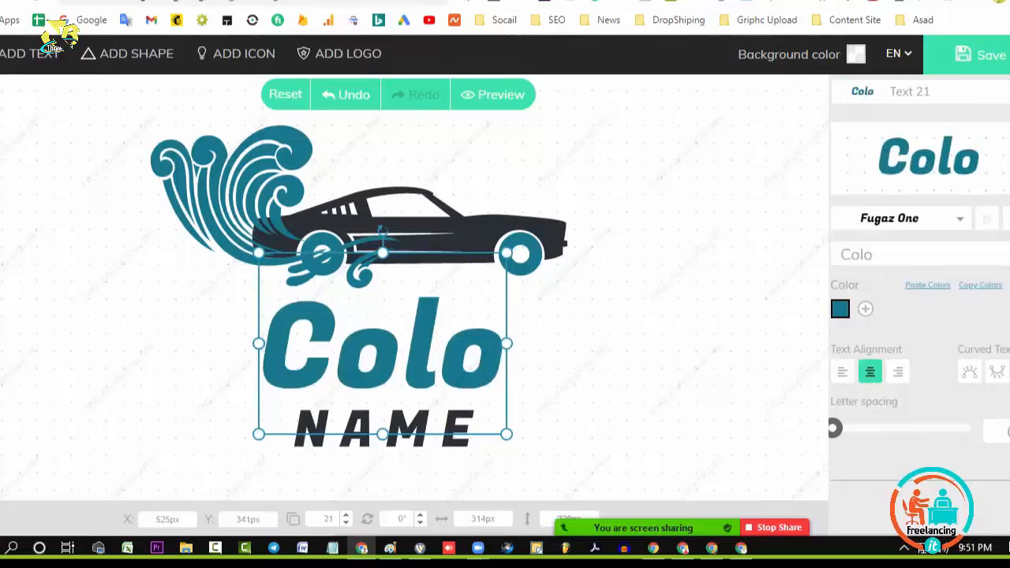
text(ring)
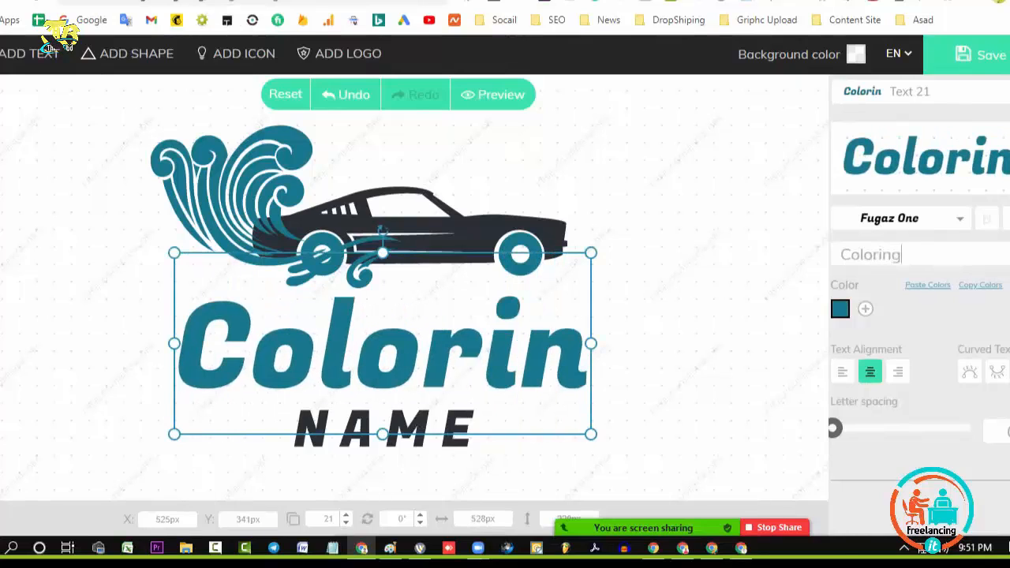
text( Book)
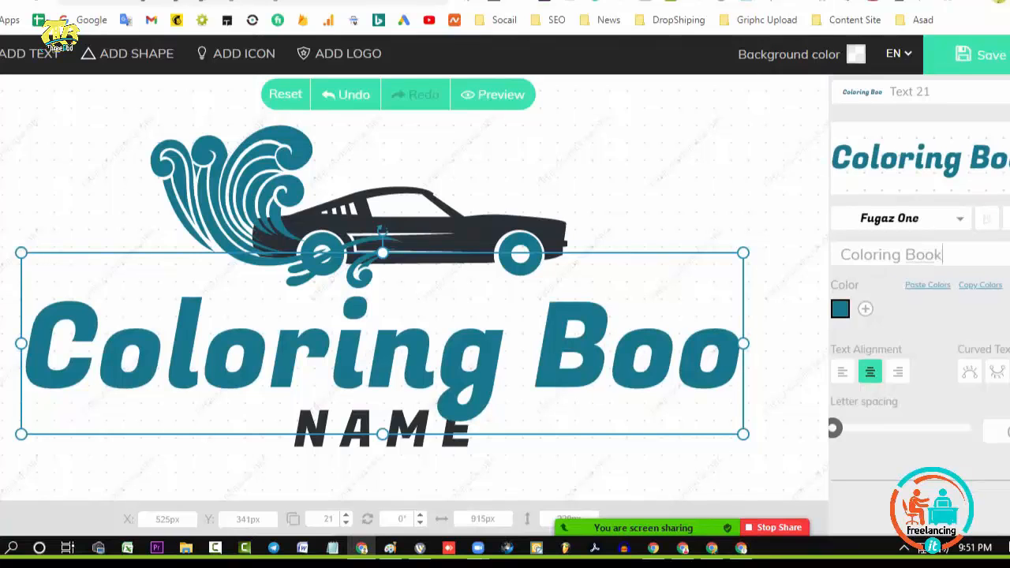
Scale the Coloring Book text down to about 555 px wide and position it directly beneath the car
drag(779, 434, 424, 356)
drag(355, 311, 589, 312)
drag(437, 230, 367, 237)
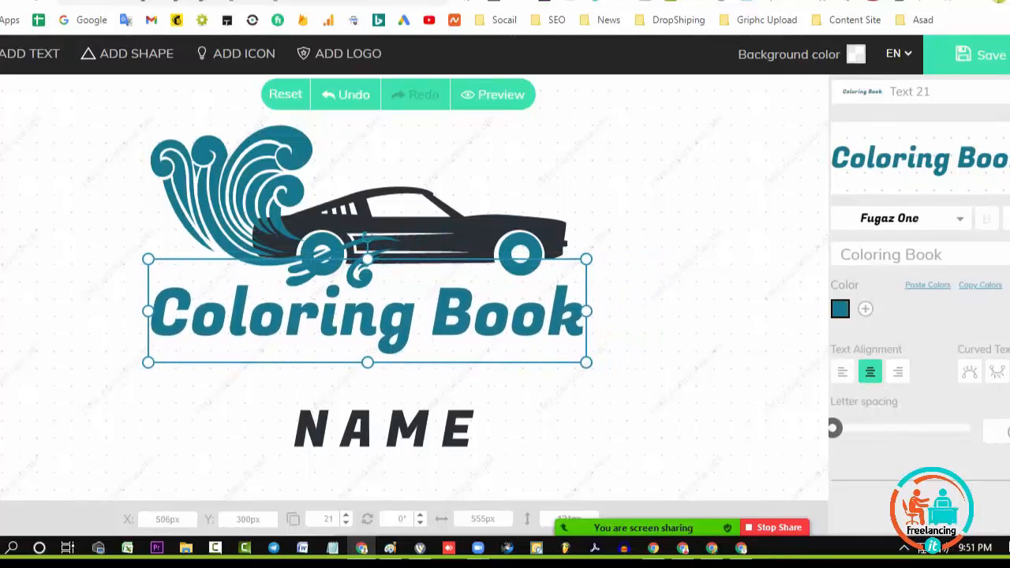
Set the color of the Coloring Book text to dark gray 3a3a3a
click(839, 308)
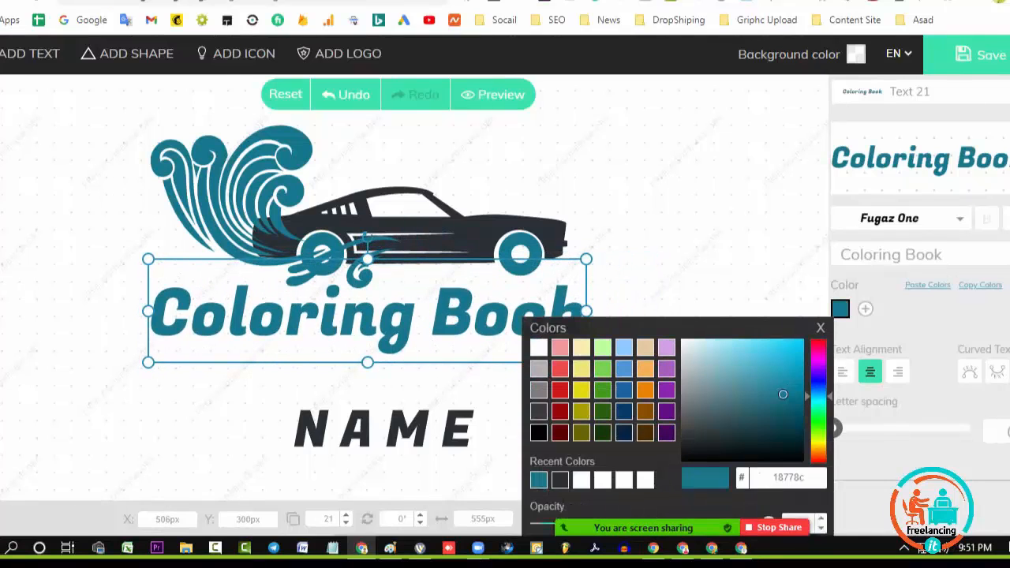
click(538, 411)
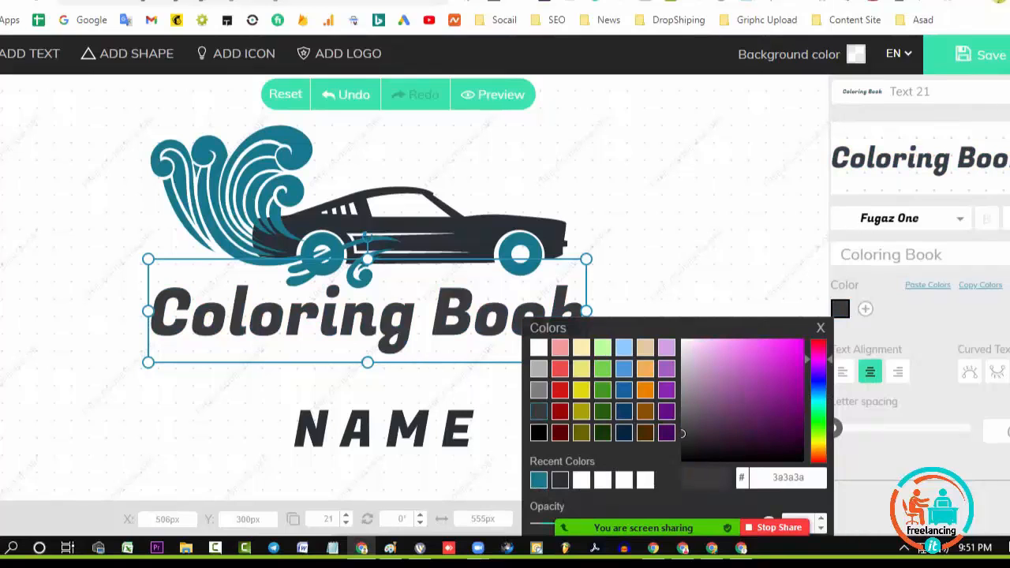
click(539, 480)
click(821, 329)
click(841, 309)
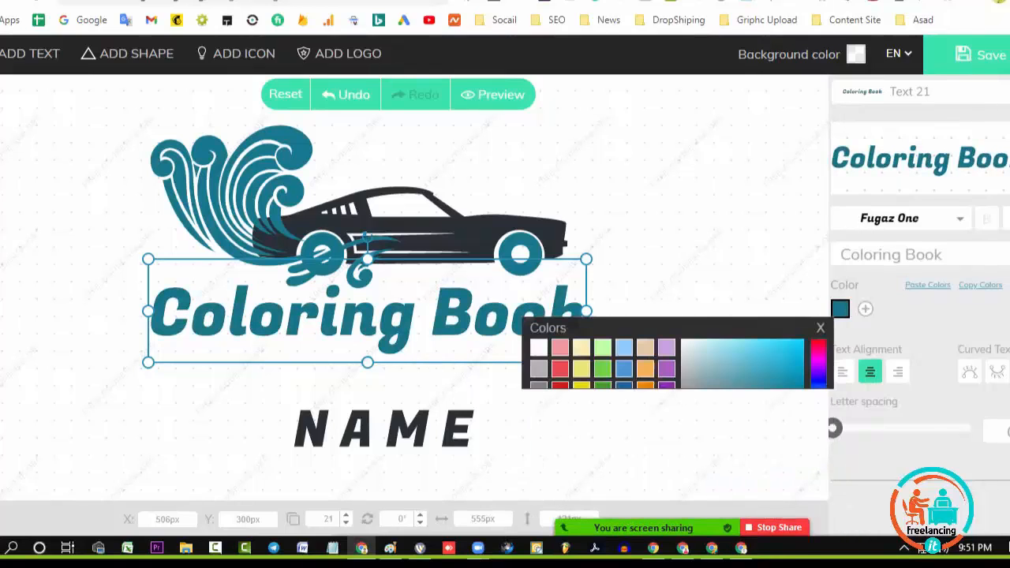
click(538, 412)
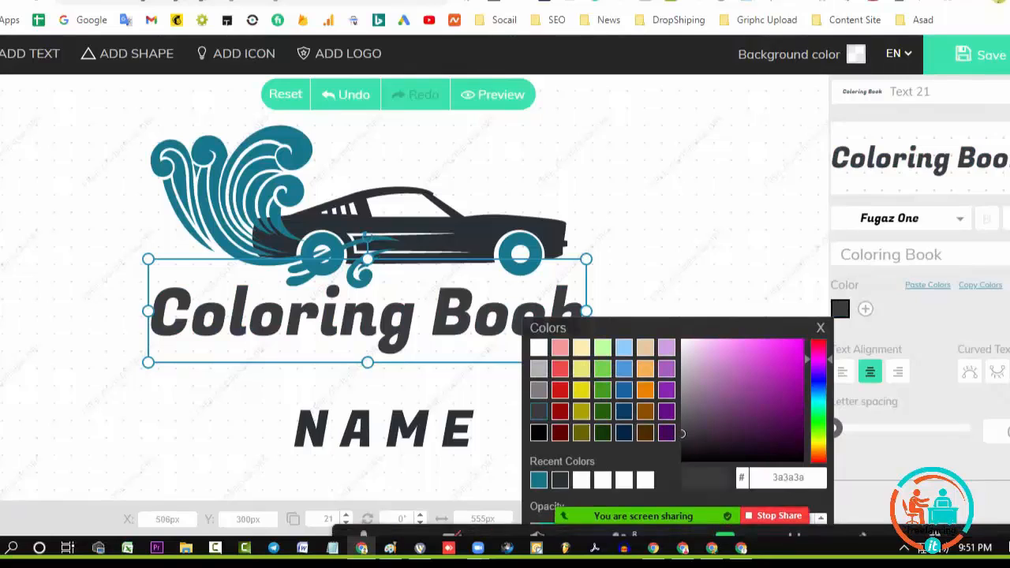
Move the meeting toolbar out of the way and save the logo to reach its download options
scroll(919, 316, down, 4)
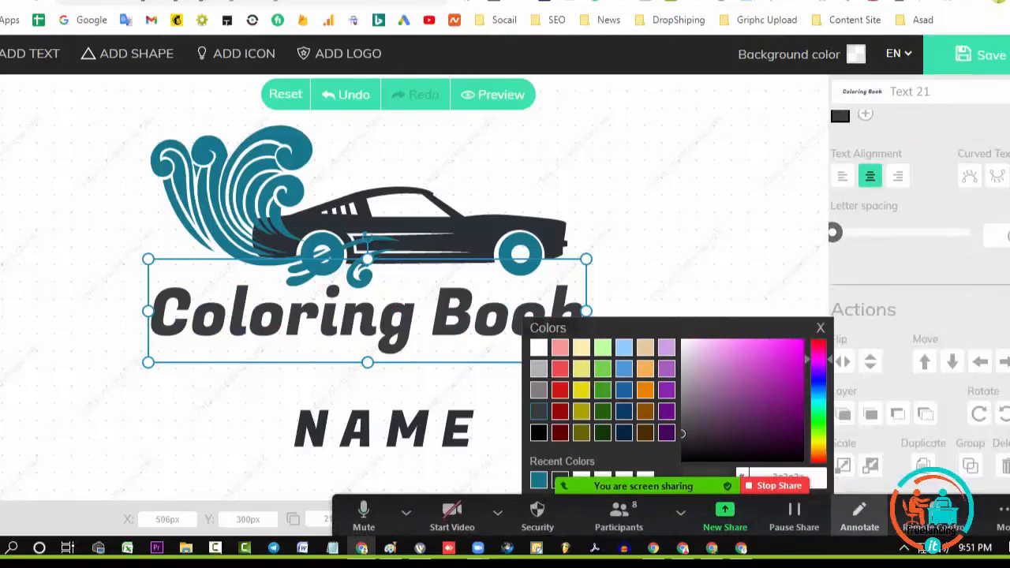
drag(841, 515, 845, 209)
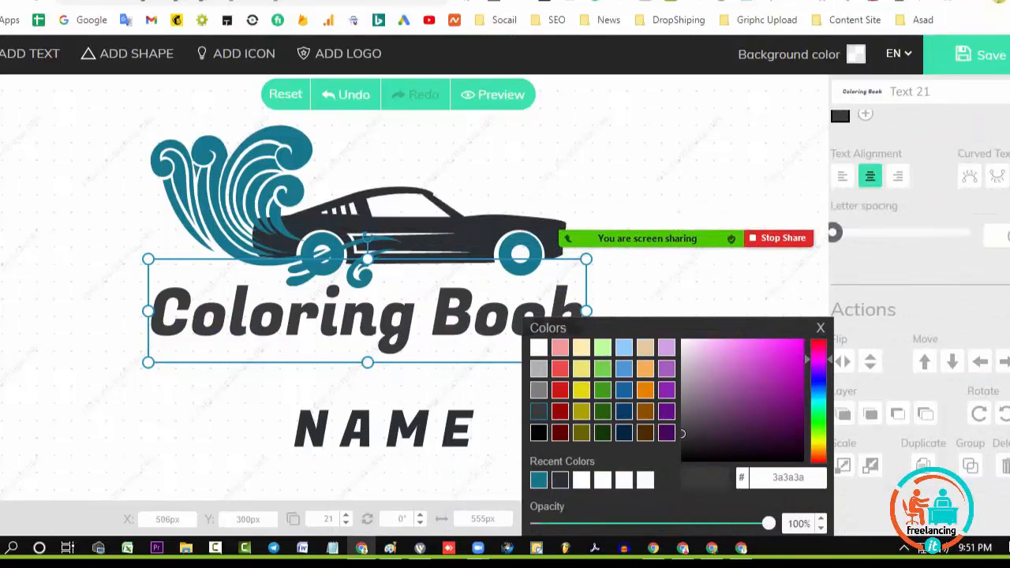
click(981, 54)
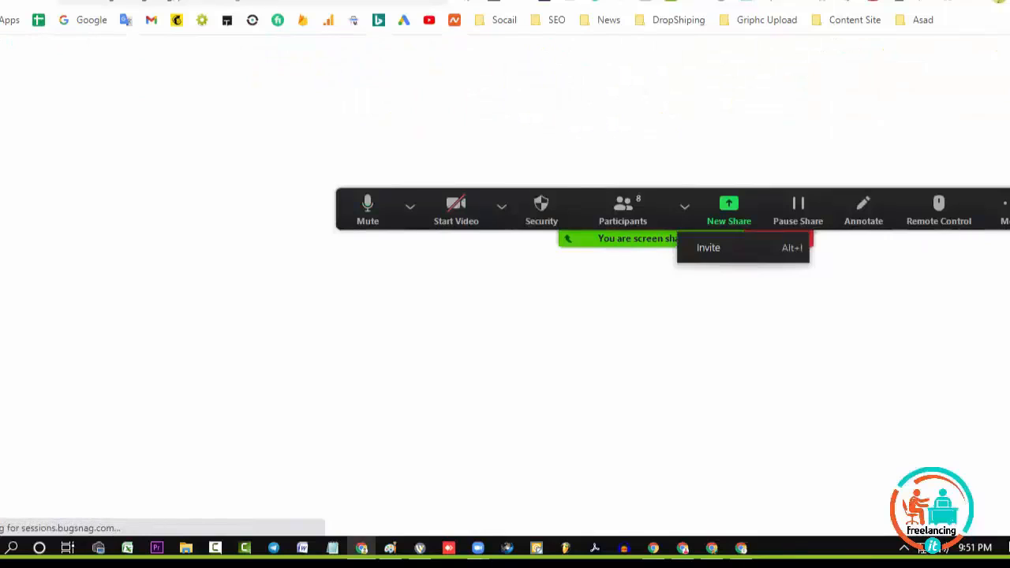
drag(684, 483, 700, 519)
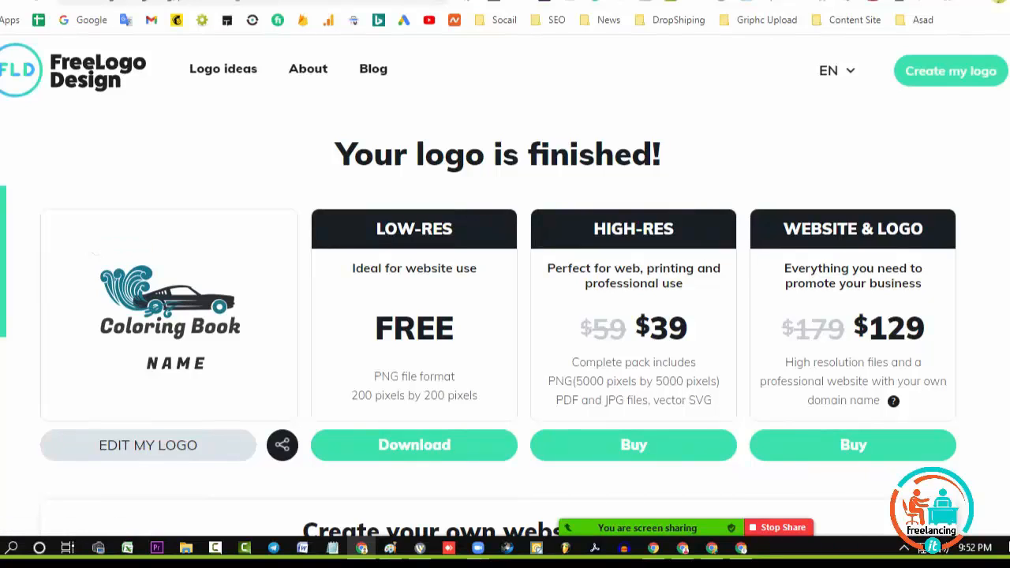
Reopen the logo for editing and delete the NAME text below Coloring Book
click(149, 445)
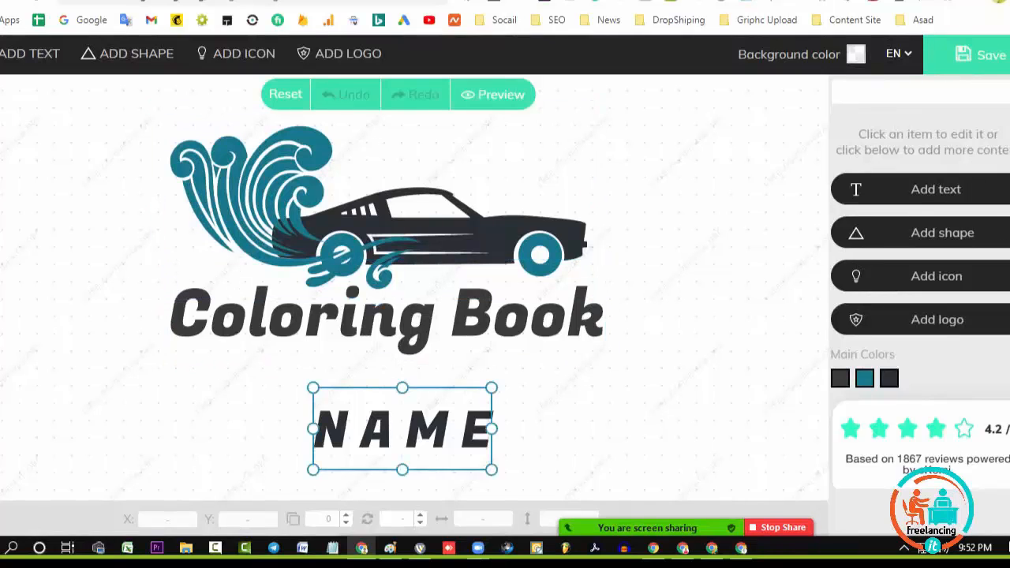
key(Delete)
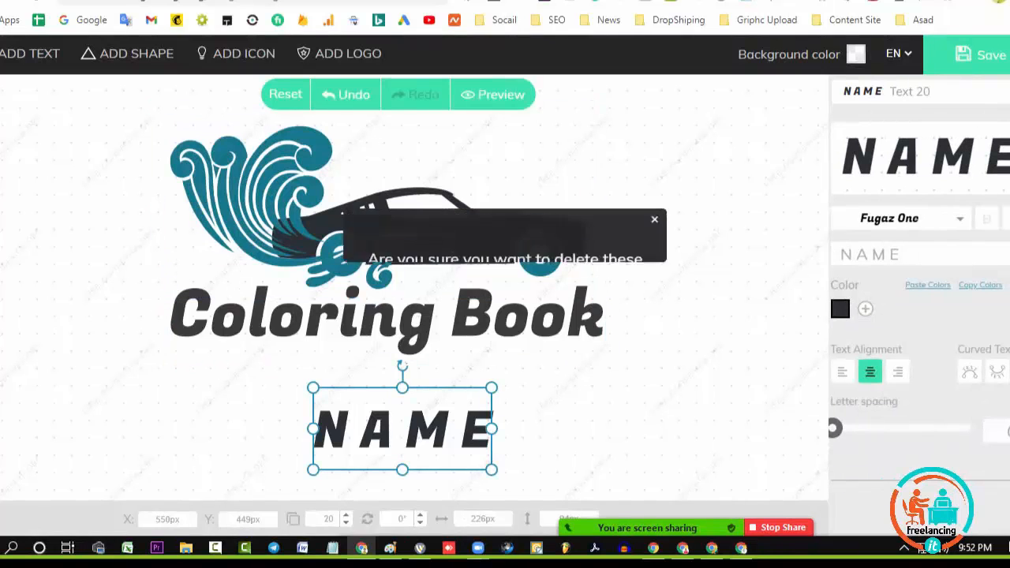
click(582, 347)
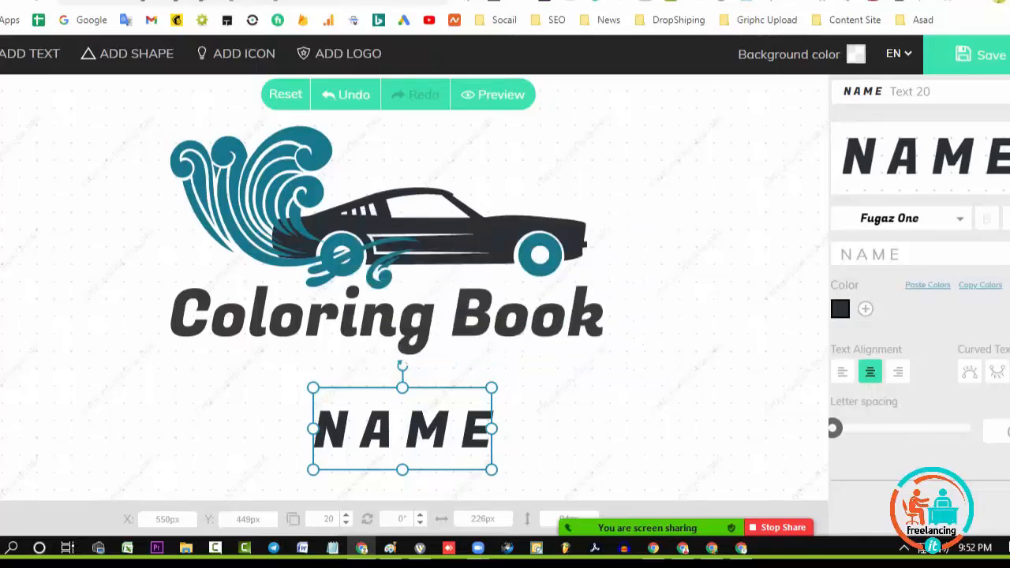
key(Delete)
click(583, 346)
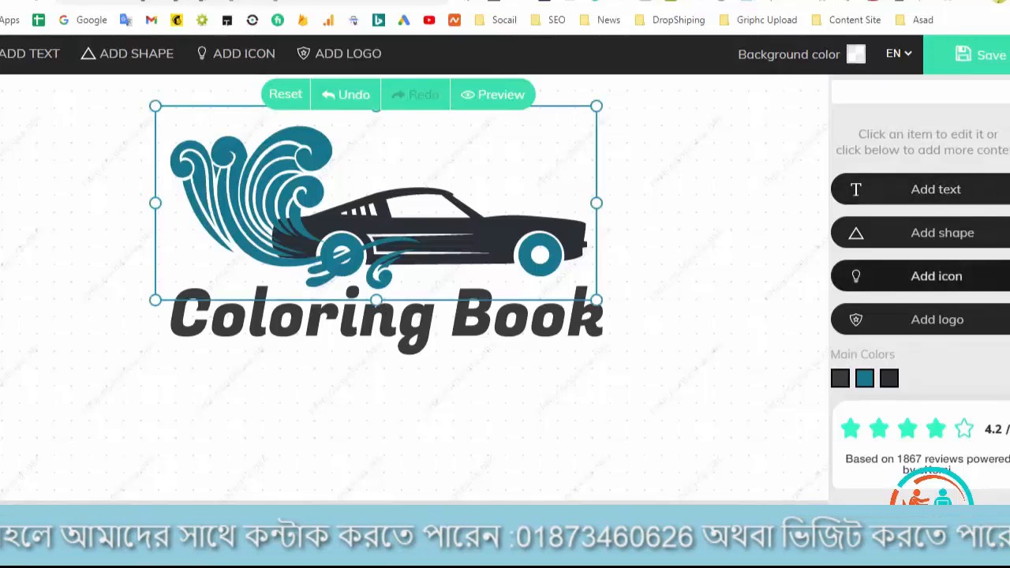
Search the icons for "Book", add the open book with a bookmark ribbon, and place it below the Coloring Book text
click(936, 276)
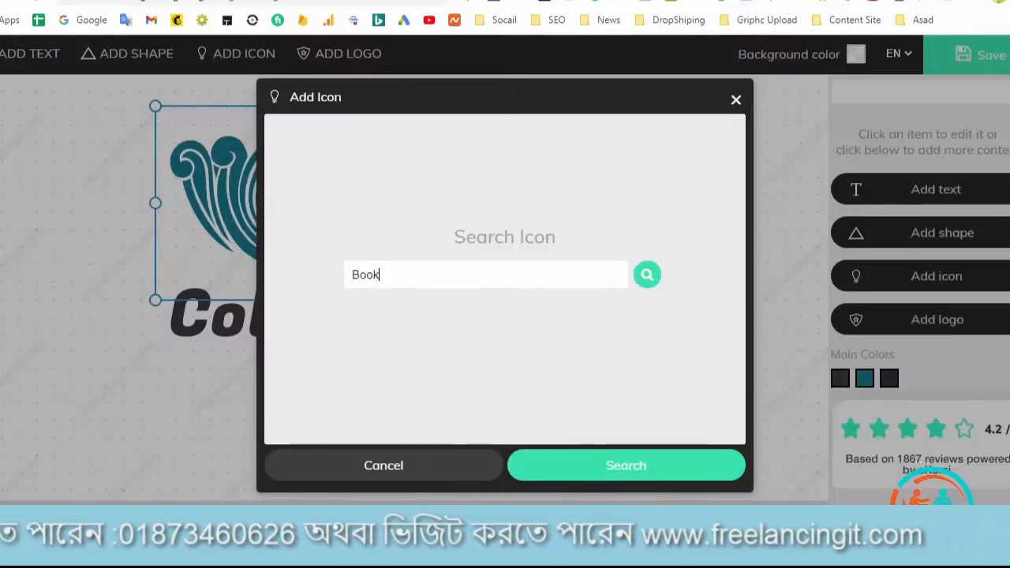
click(648, 274)
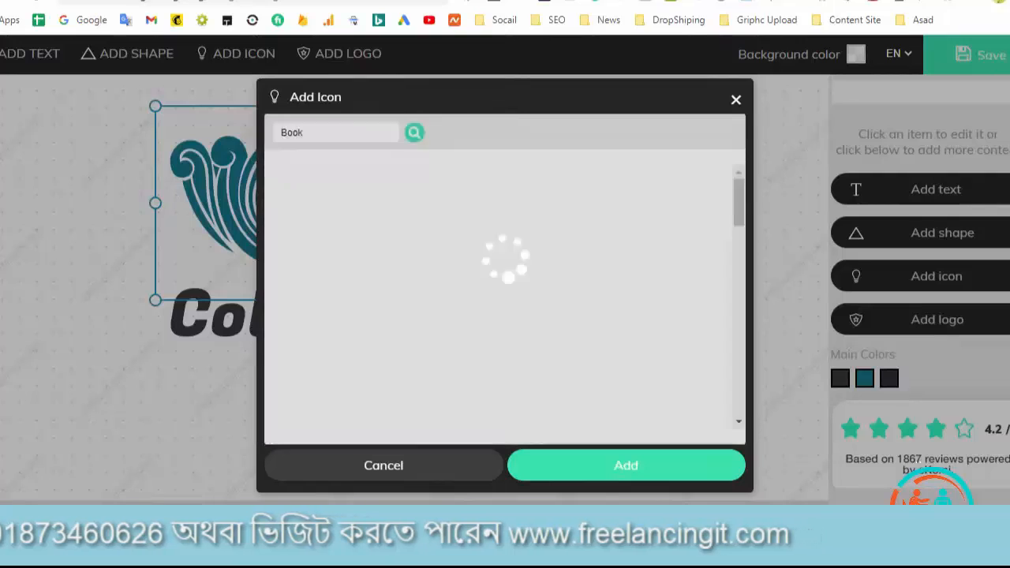
scroll(613, 300, down, 2)
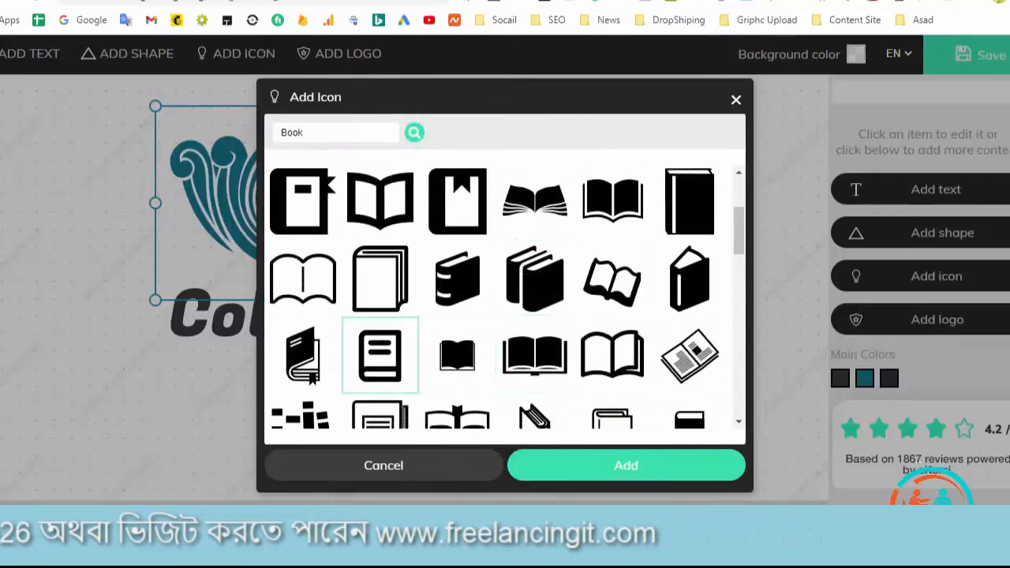
scroll(379, 355, down, 2)
scroll(534, 354, down, 2)
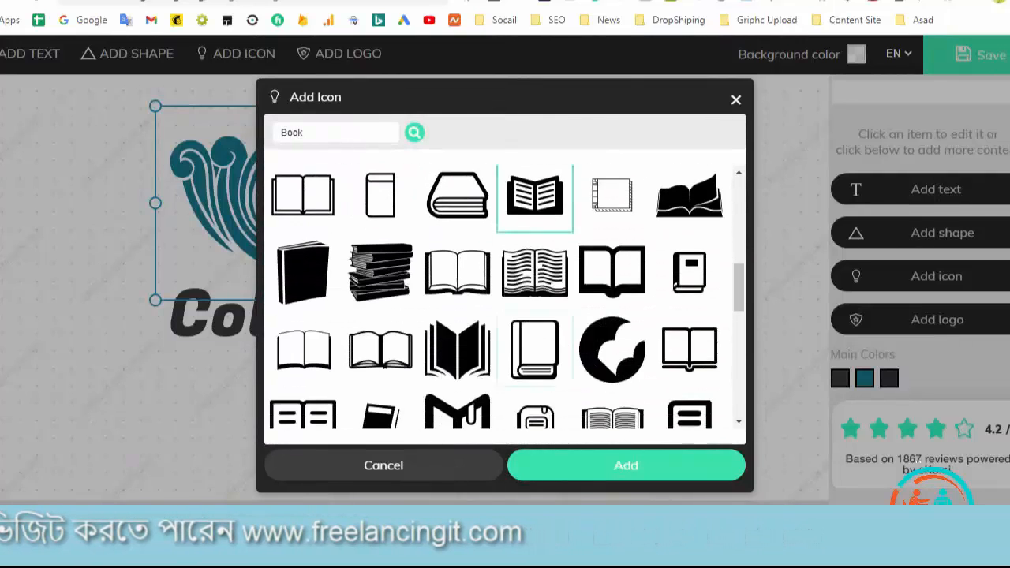
scroll(379, 347, down, 1)
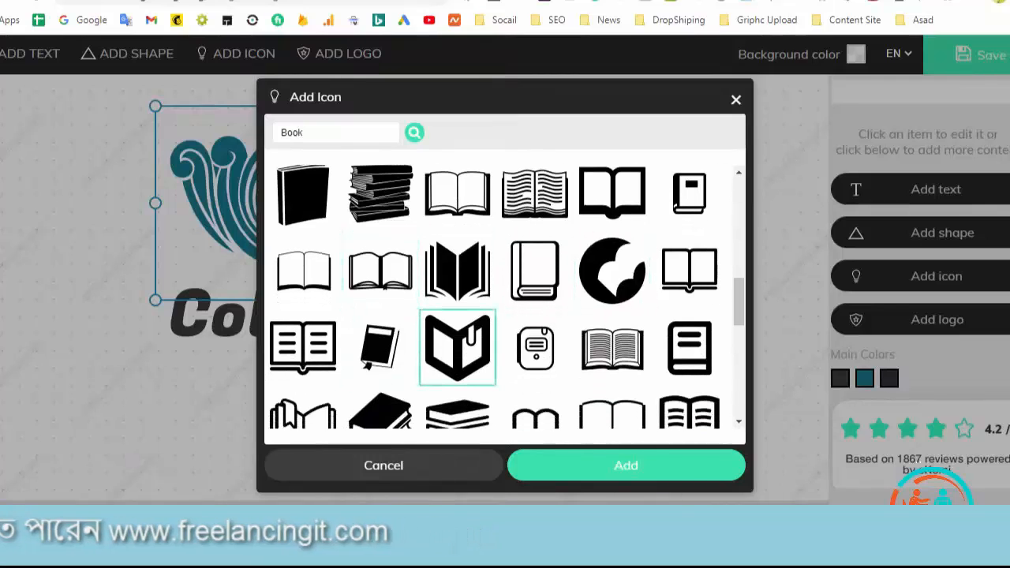
scroll(458, 347, down, 2)
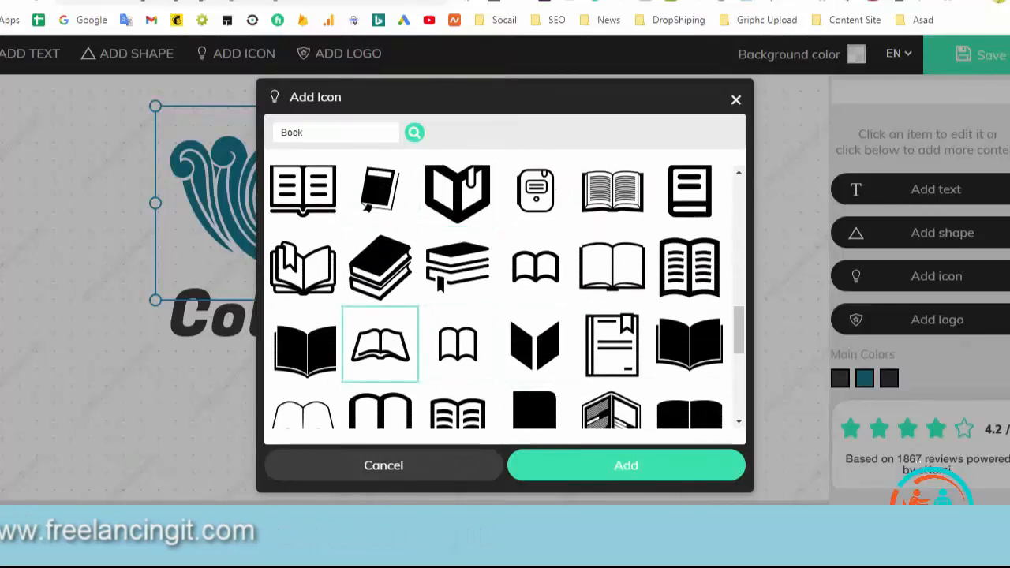
click(626, 465)
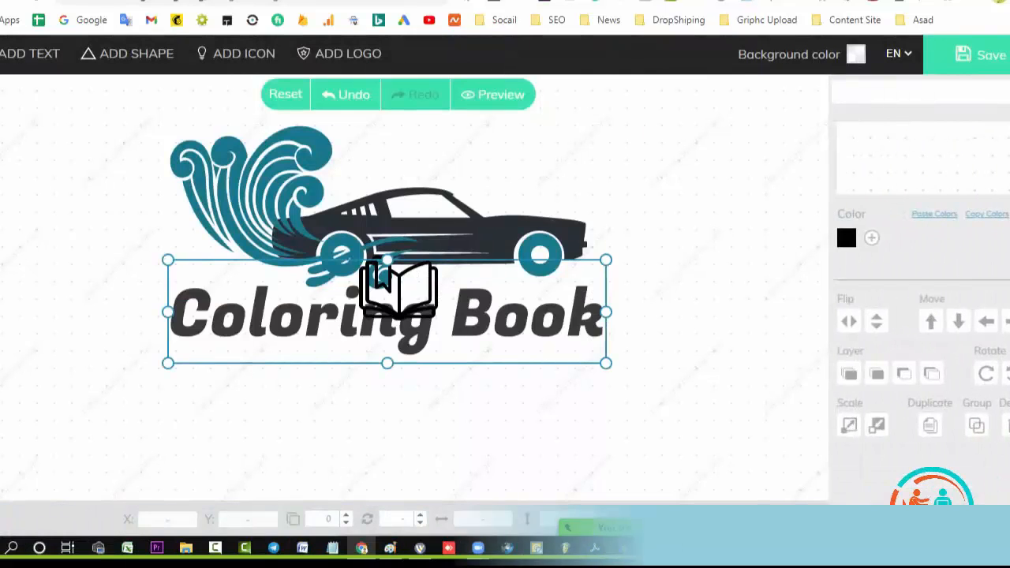
drag(398, 288, 385, 397)
Delete the dark car body from the template graphic, keeping the teal wave and wheel rings
click(411, 229)
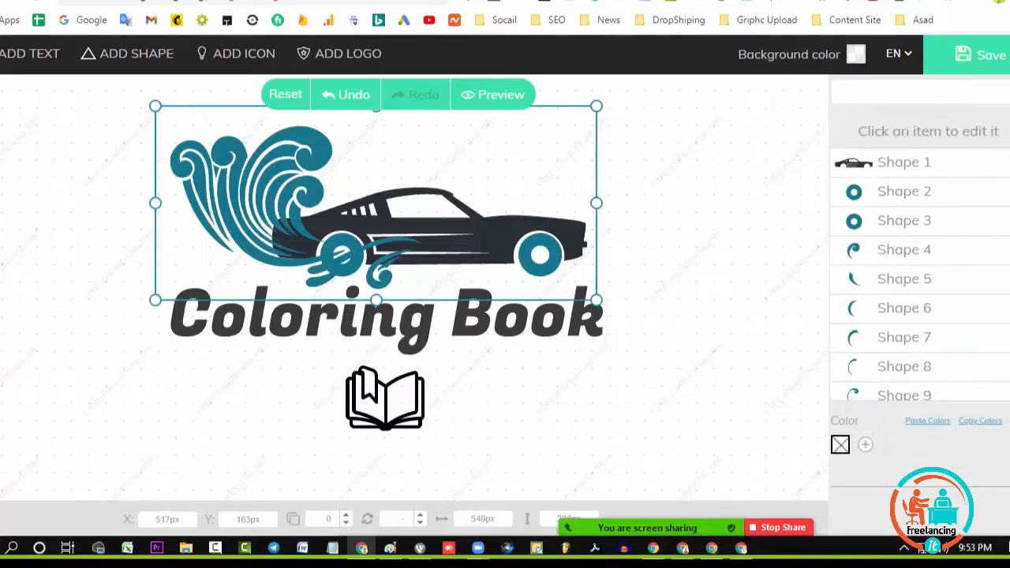
right_click(504, 239)
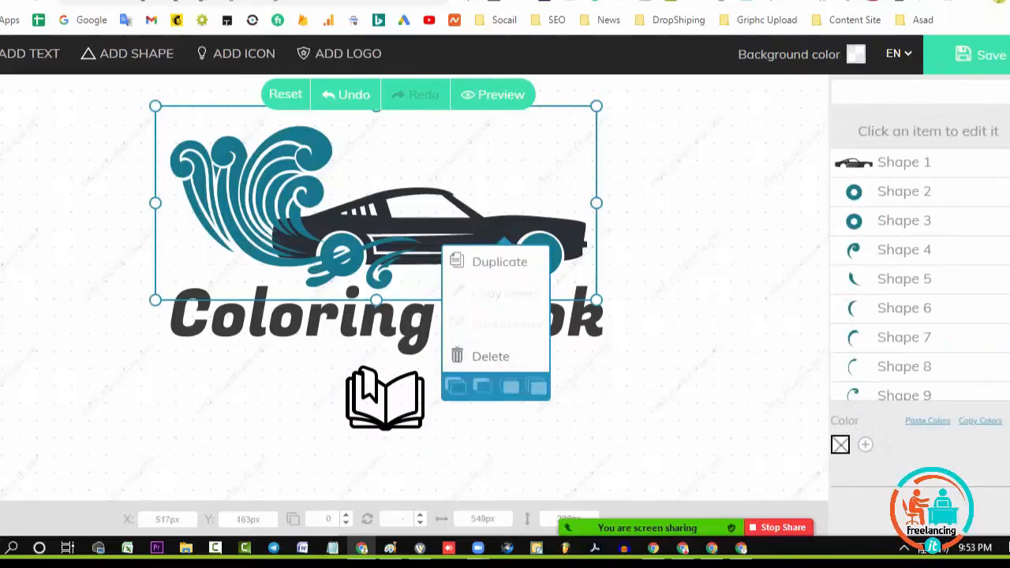
double_click(481, 230)
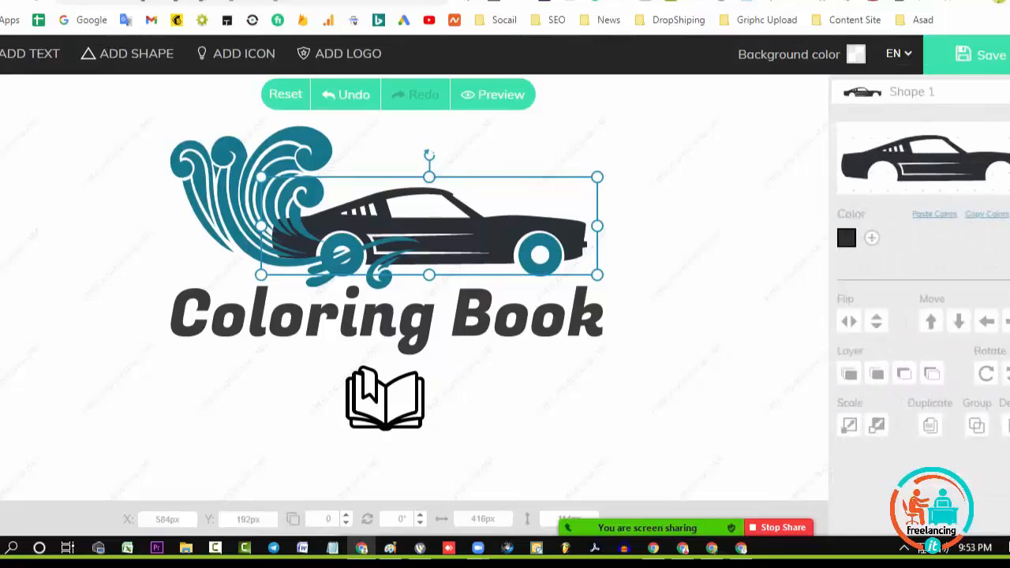
key(Delete)
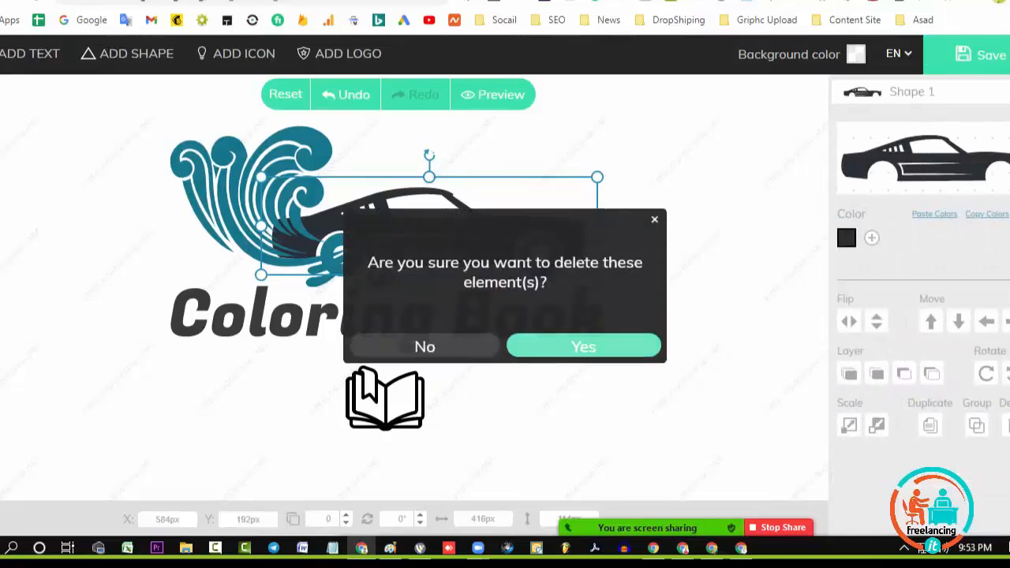
key(Return)
Move the book icon into the space beside the wave above the text and enlarge it to about 206 px wide
drag(384, 398, 445, 193)
drag(506, 238, 557, 259)
drag(471, 204, 431, 187)
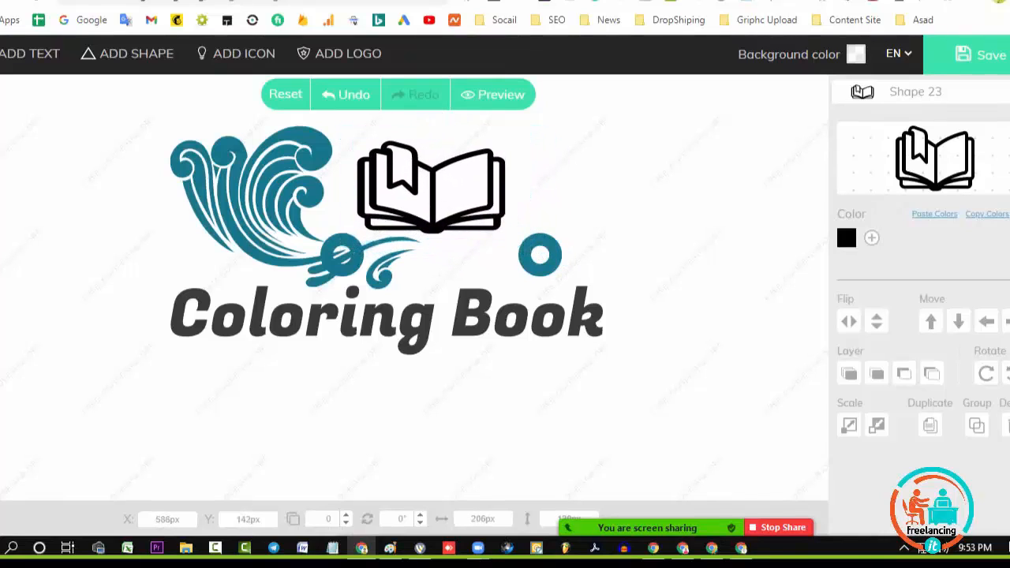
Change the font of the Coloring Book text to Italiana and reposition the text just below the wave and book
click(386, 314)
drag(387, 314, 370, 303)
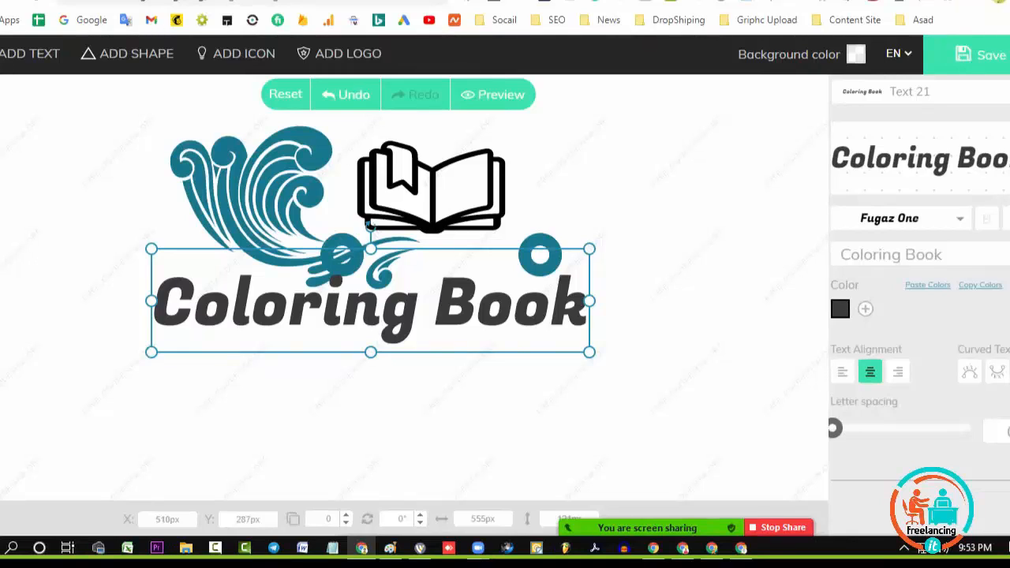
click(890, 218)
scroll(922, 355, down, 3)
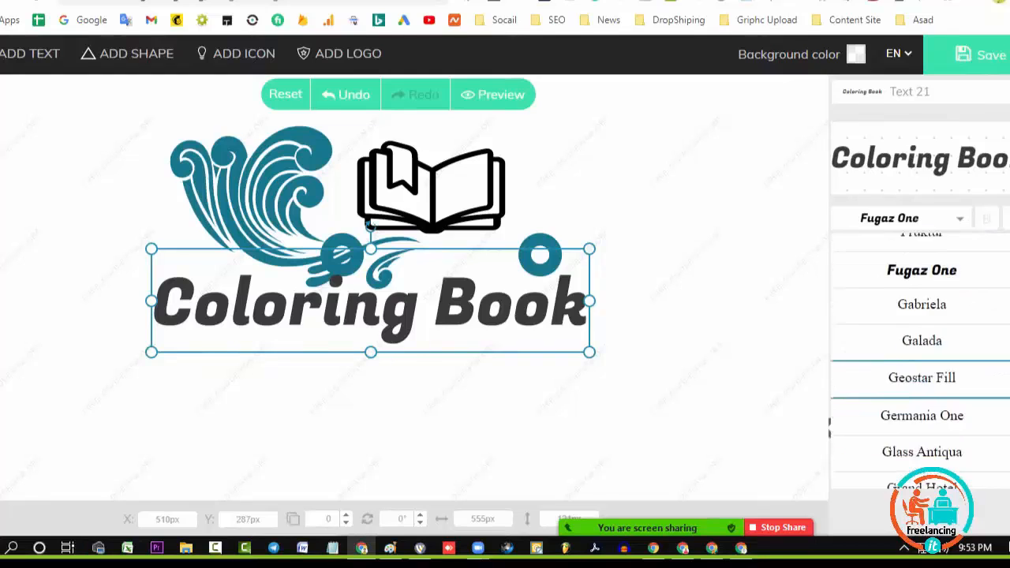
scroll(922, 356, down, 5)
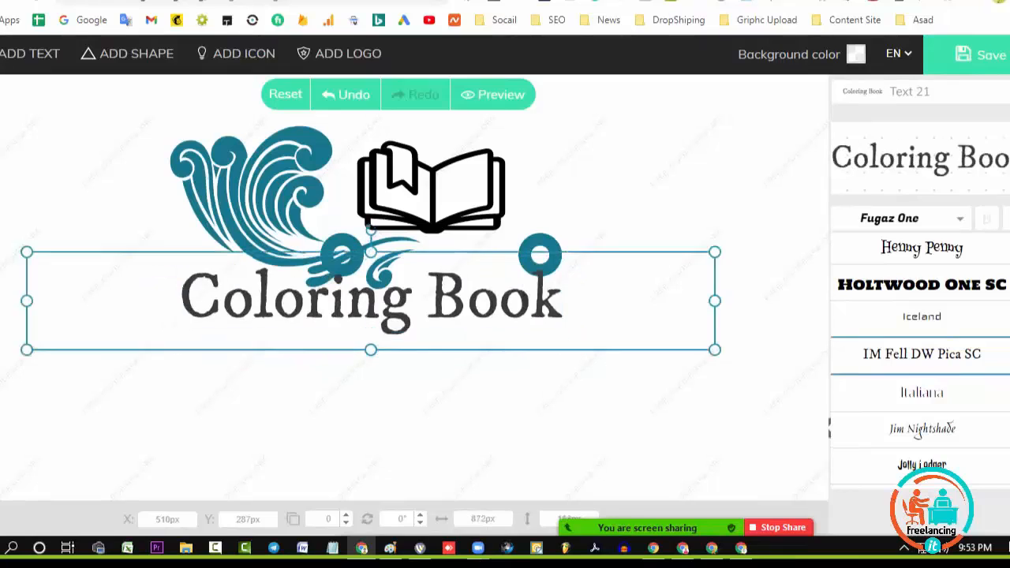
click(922, 391)
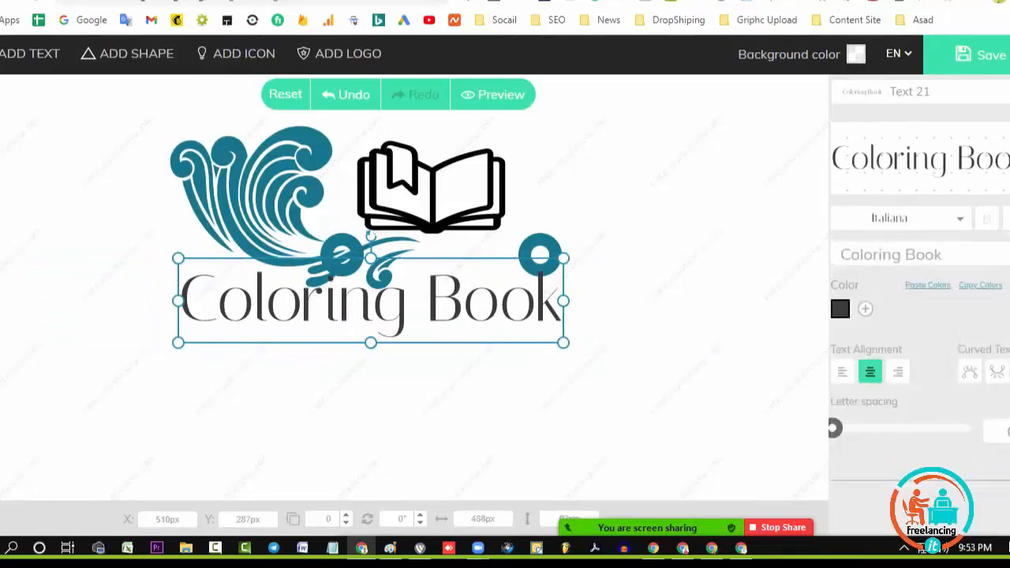
click(915, 219)
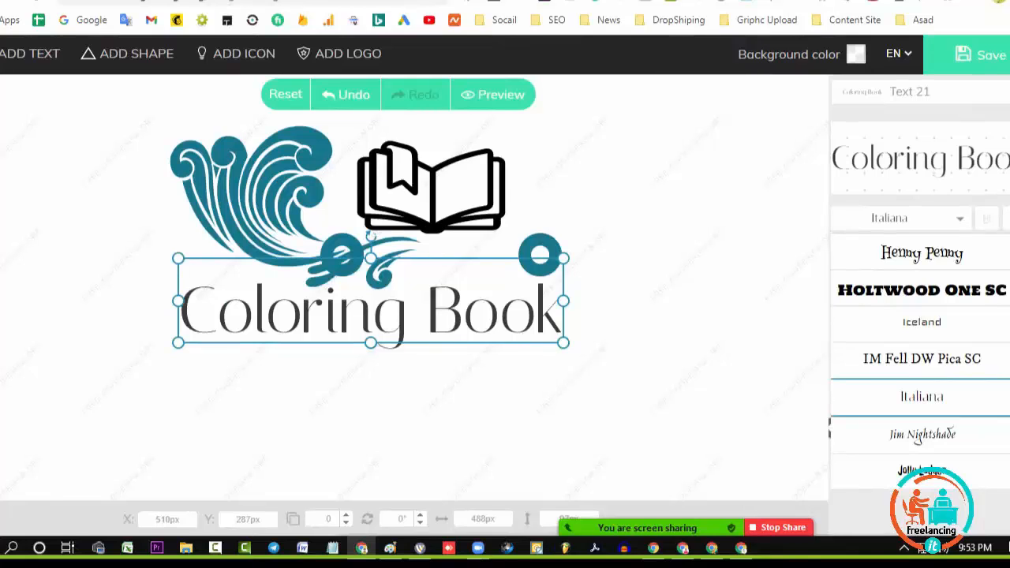
click(922, 397)
drag(371, 301, 377, 315)
click(632, 371)
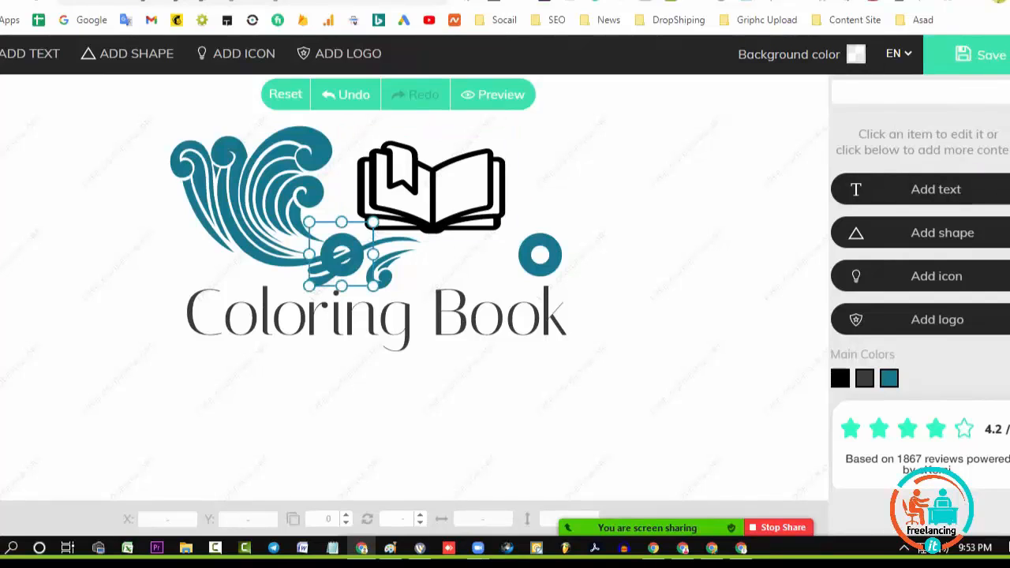
click(541, 256)
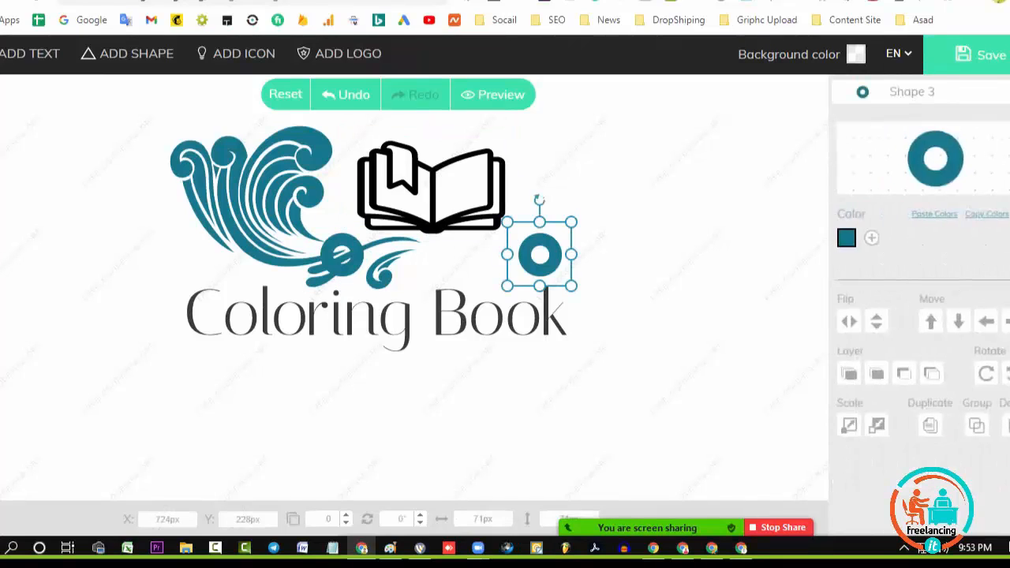
click(847, 238)
click(567, 298)
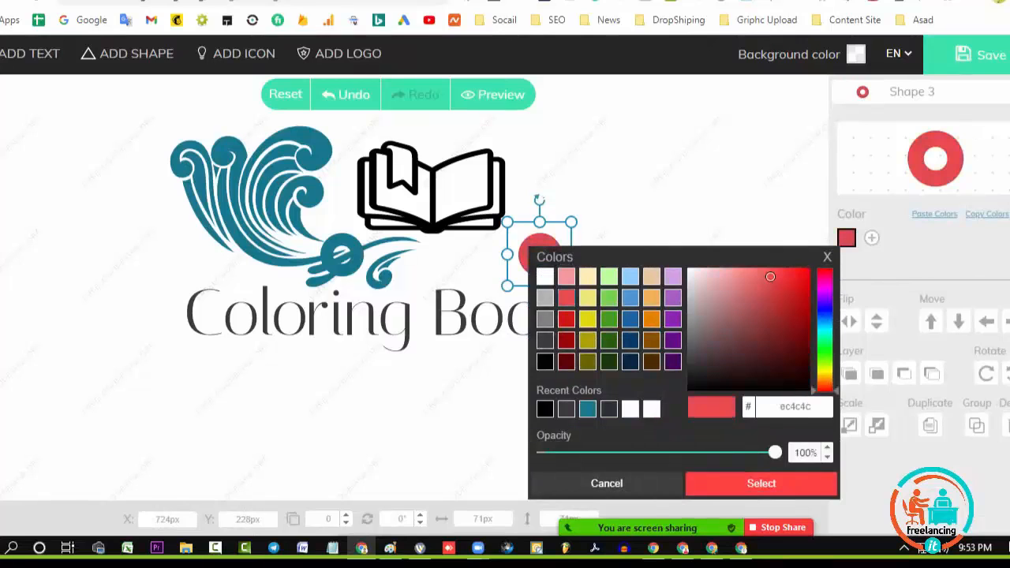
click(588, 409)
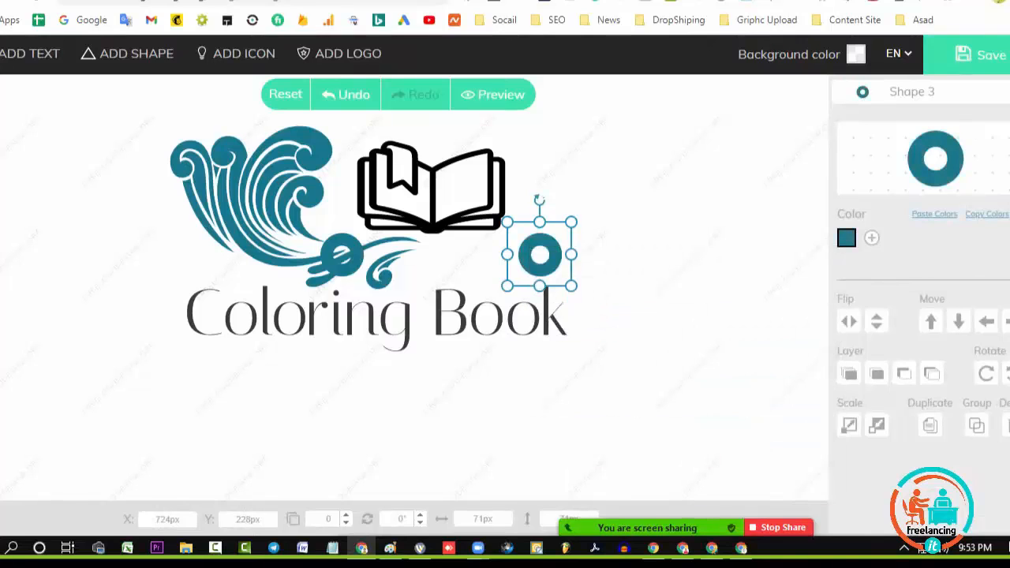
Recolor the ring at the wave's lower end to red ec4c4c
click(341, 255)
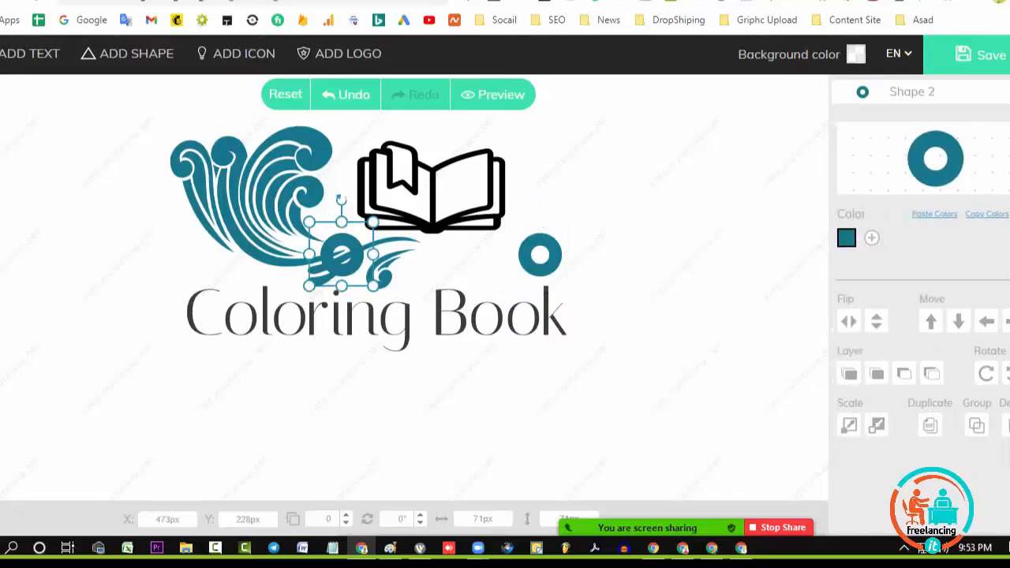
click(846, 237)
click(566, 297)
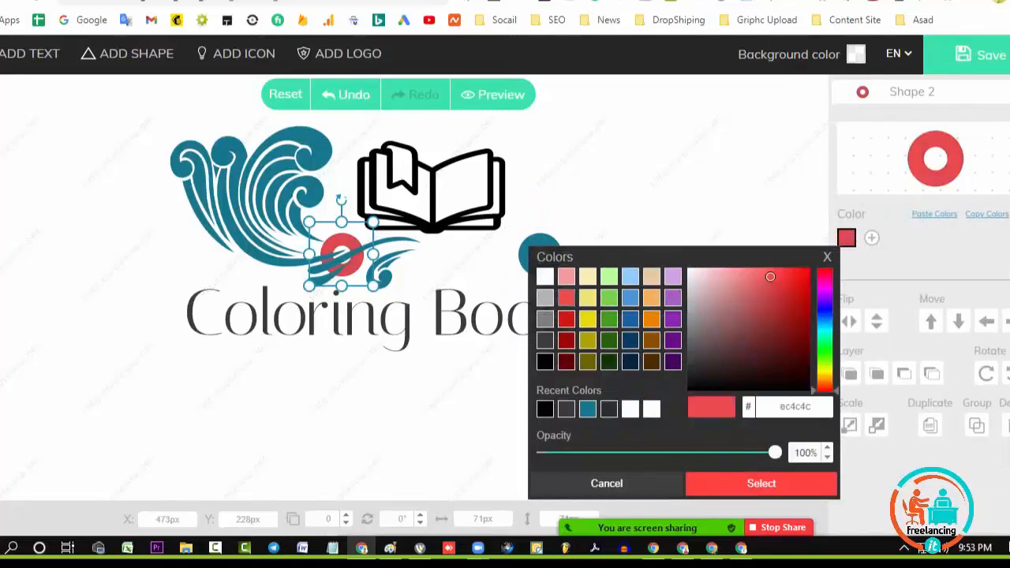
click(588, 189)
Recolor the open book icon from the palette to the same light red as the ring by the wave
click(433, 189)
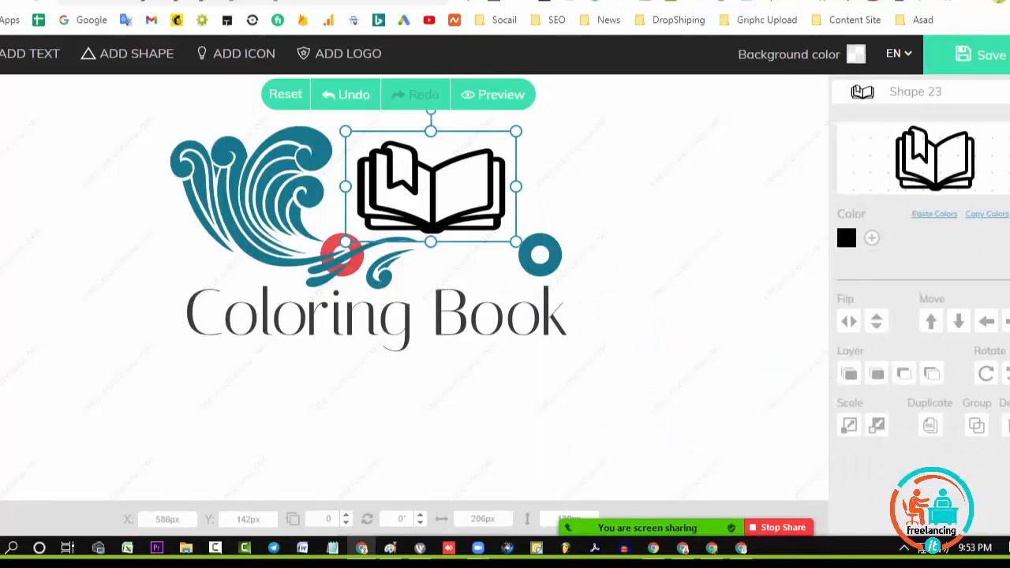
click(846, 238)
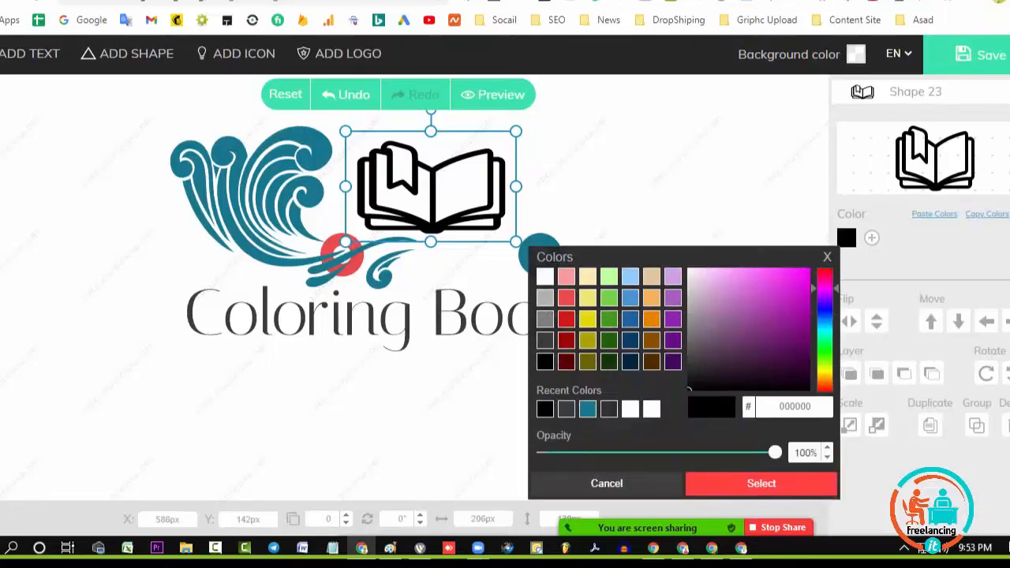
click(567, 297)
click(762, 483)
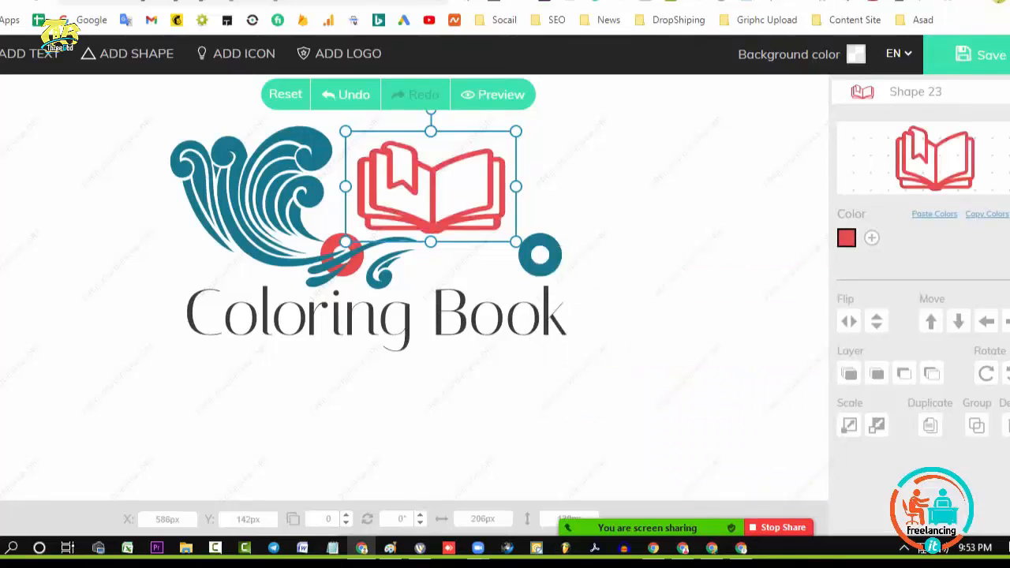
Recolor the remaining teal ring to the same red as the book icon
click(540, 255)
click(846, 237)
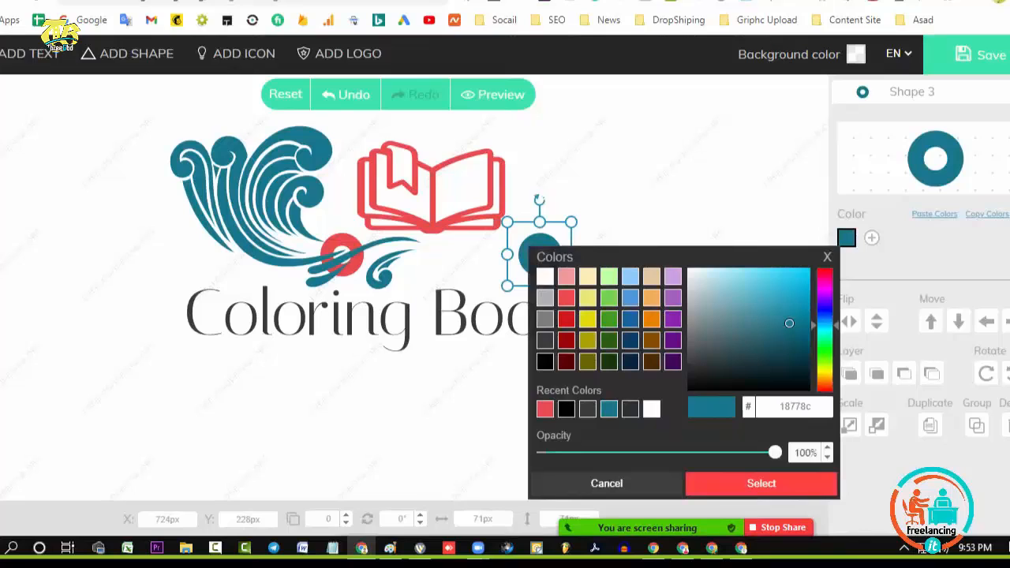
click(566, 297)
click(761, 484)
Shift the Coloring Book text closer under the book icon and shrink it to about 467 px wide
drag(377, 315, 401, 306)
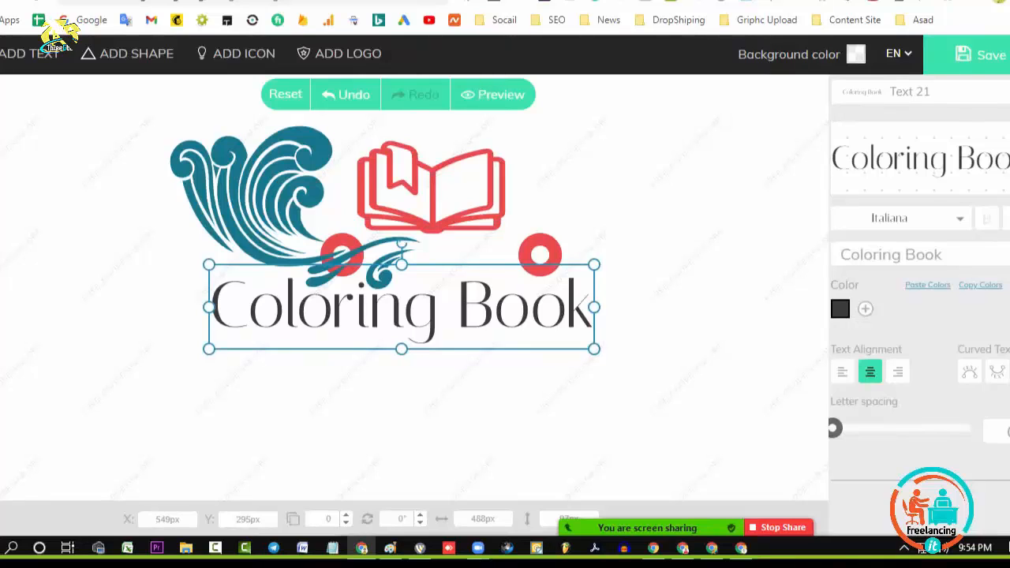
drag(594, 349, 579, 346)
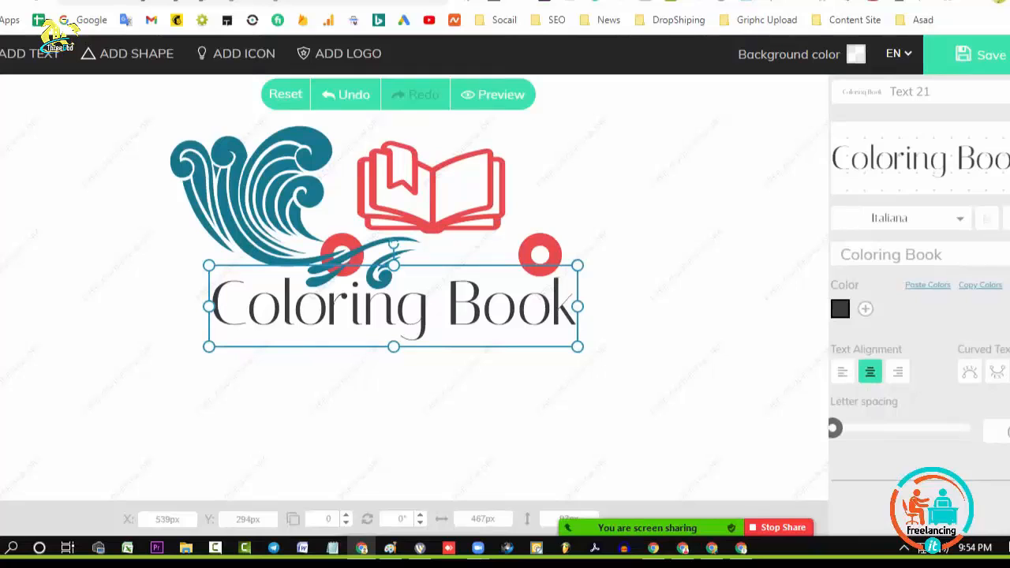
click(631, 379)
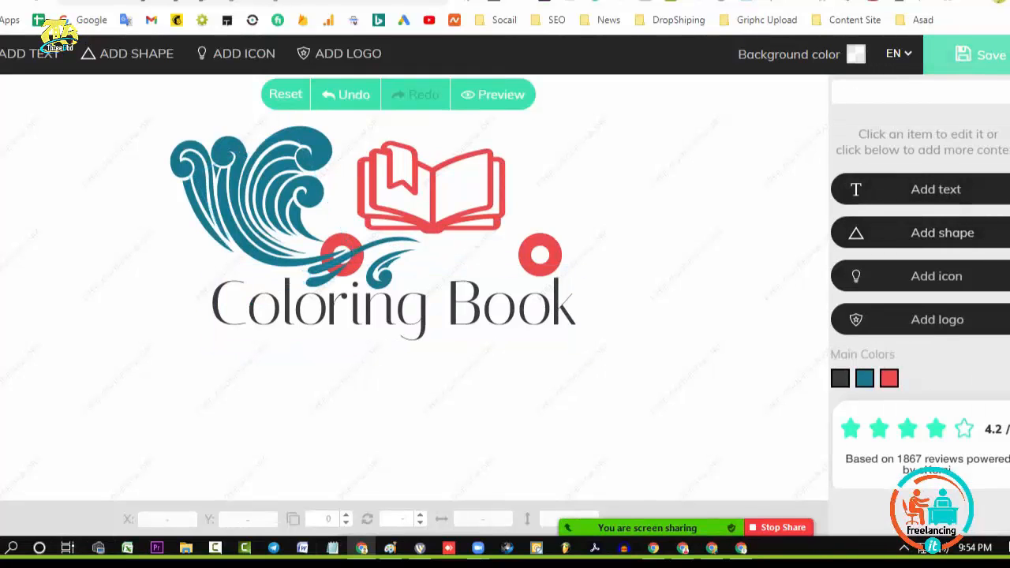
Save the logo and capture its finished preview as the PNG screenshot Screenshot_8.png on the desktop
click(980, 54)
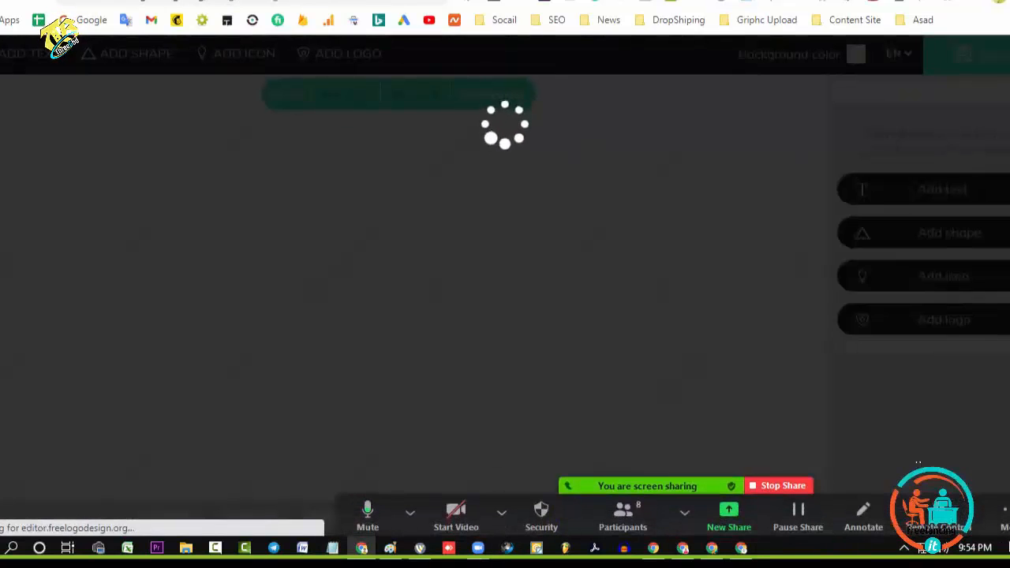
key(Return)
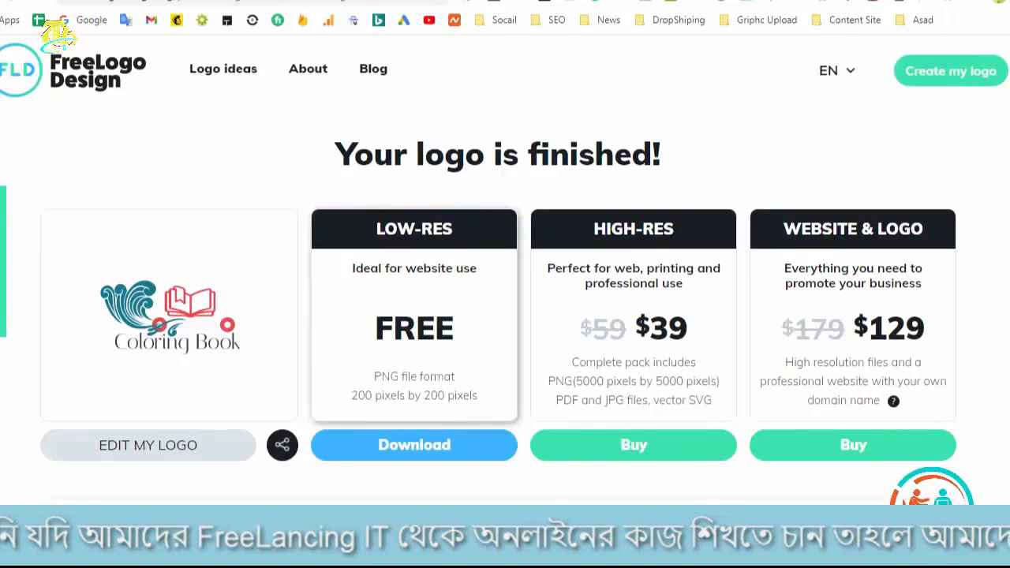
key(Print)
drag(53, 216, 285, 411)
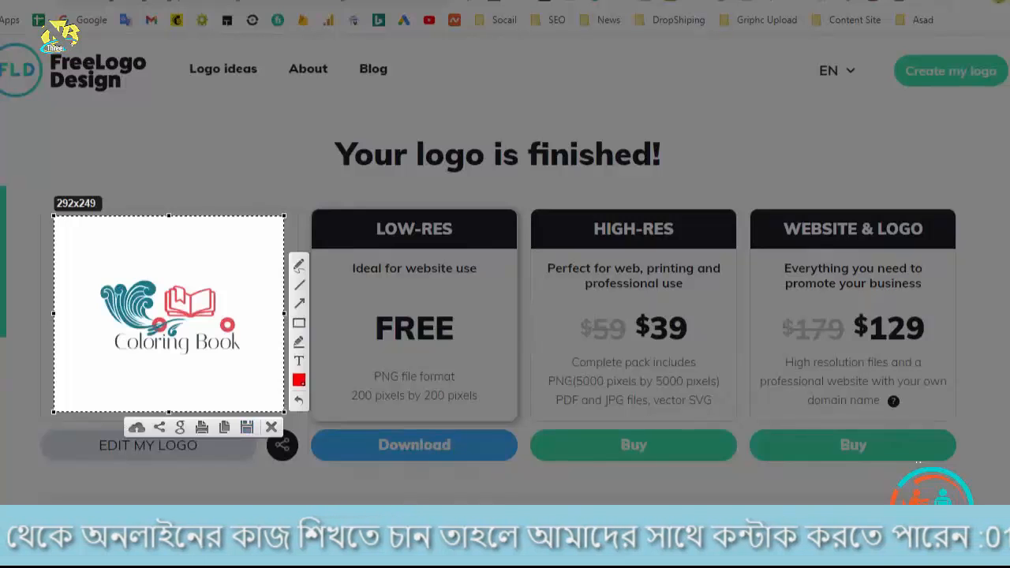
click(247, 427)
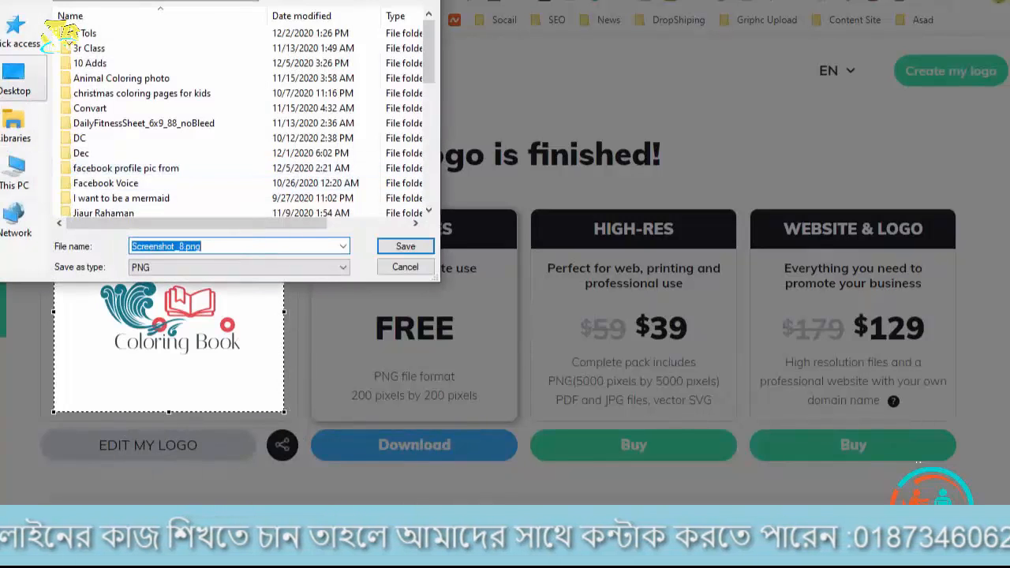
click(14, 79)
key(Return)
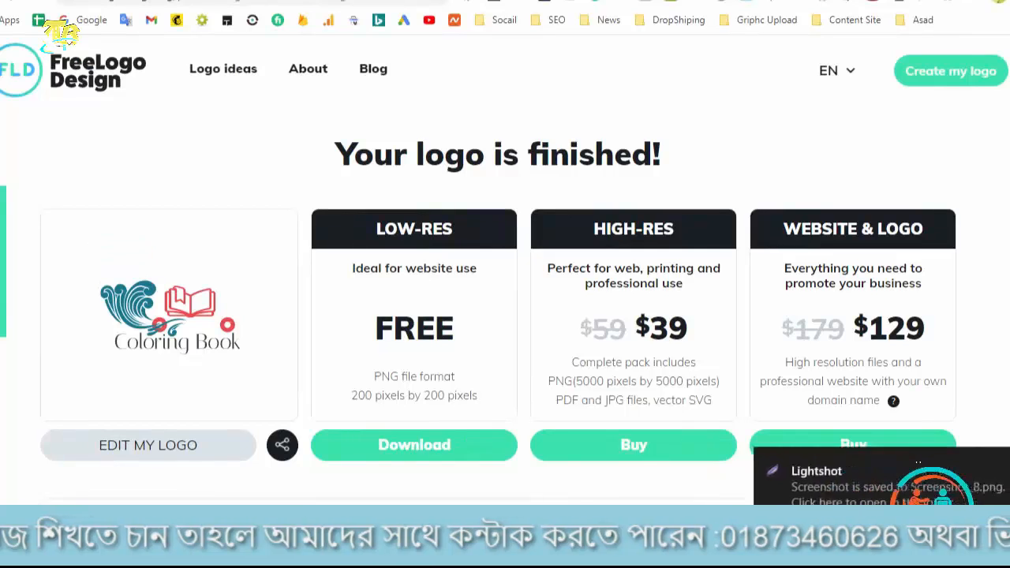
Switch to Vector Magic, load Screenshot_8.png, try the Fully Automatic vectorization, and close the program
key(alt+Tab)
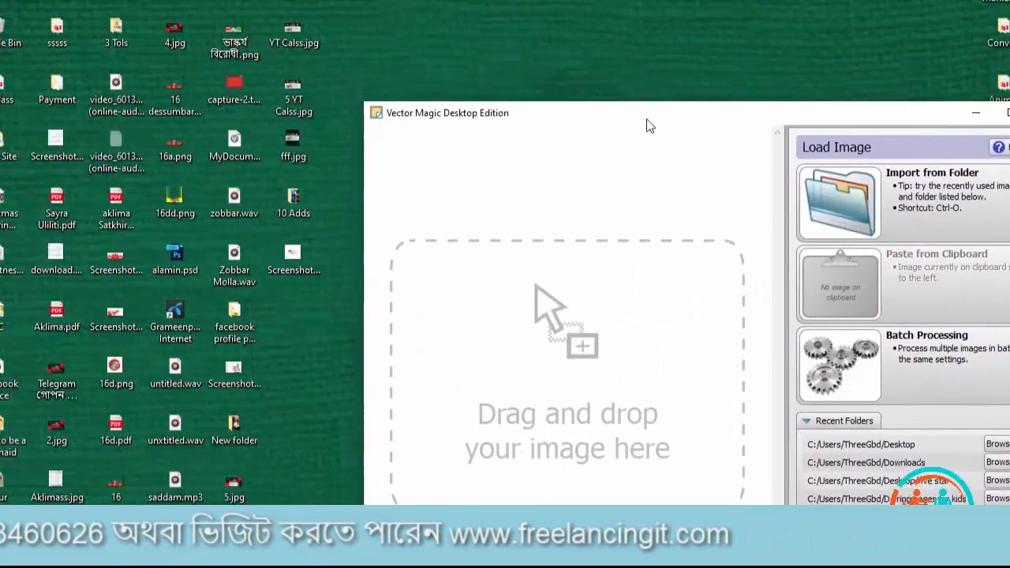
drag(645, 126, 615, 93)
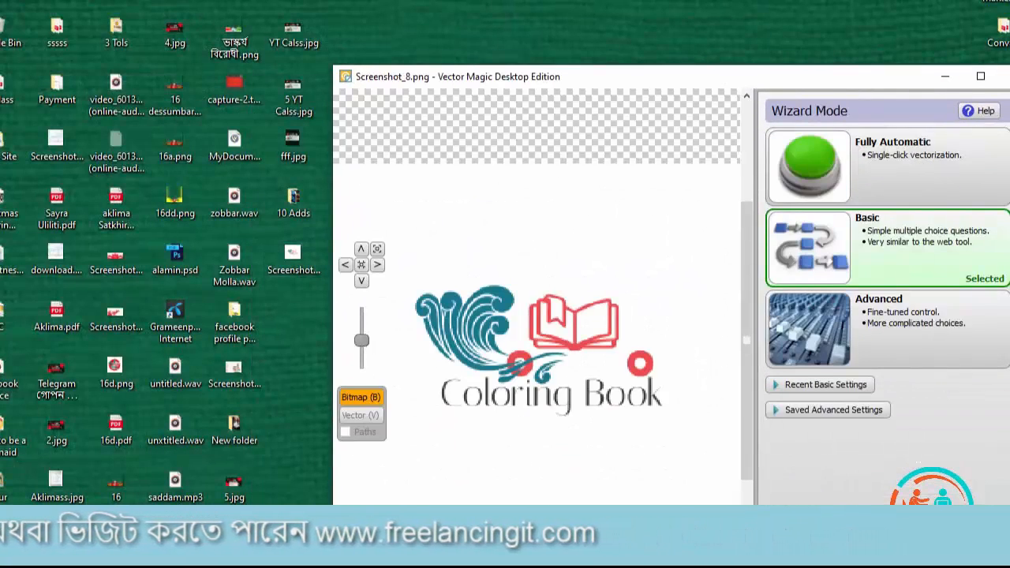
drag(624, 76, 389, 34)
scroll(356, 319, up, 6)
scroll(426, 261, down, 3)
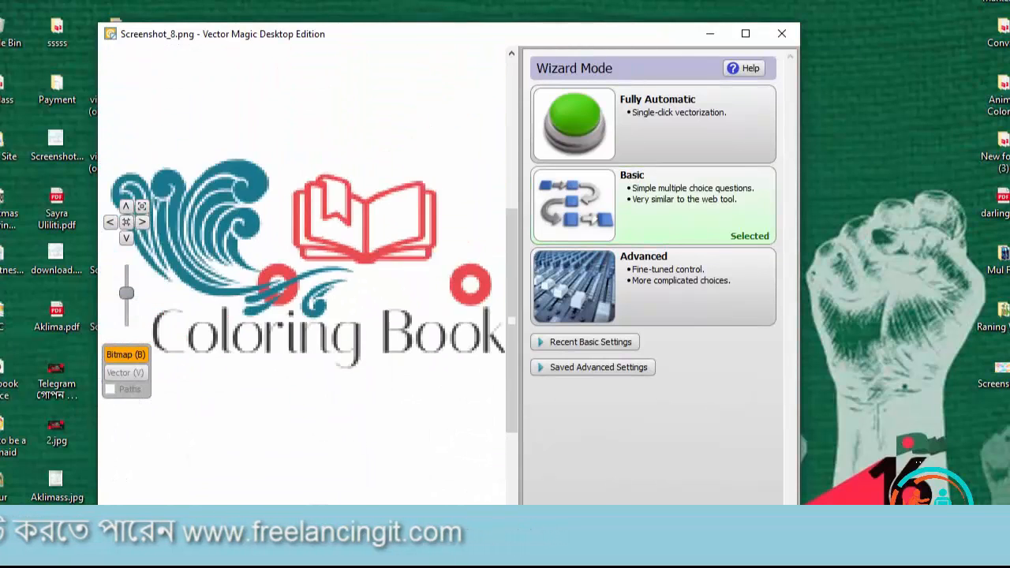
scroll(363, 221, up, 3)
click(574, 124)
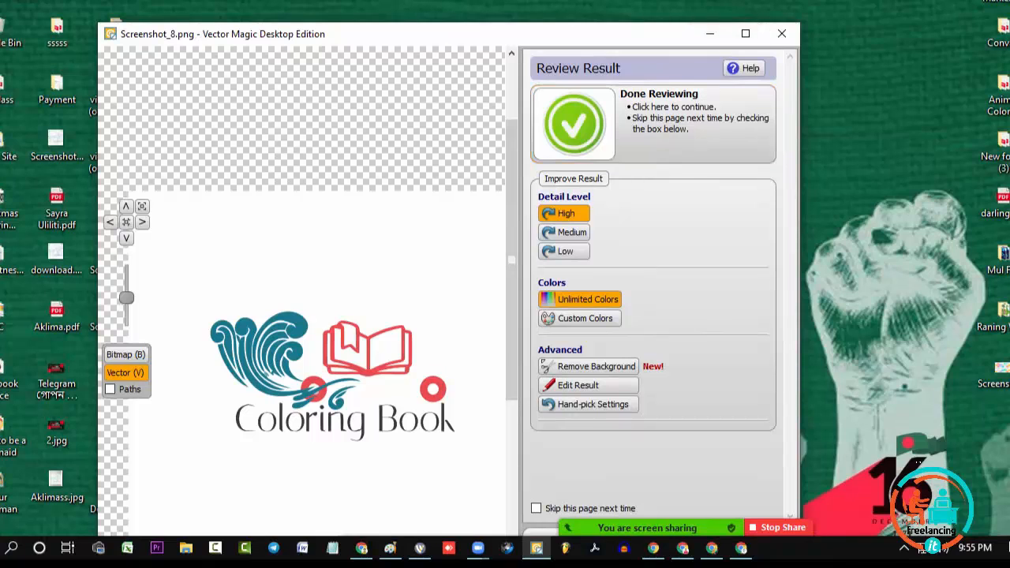
click(782, 33)
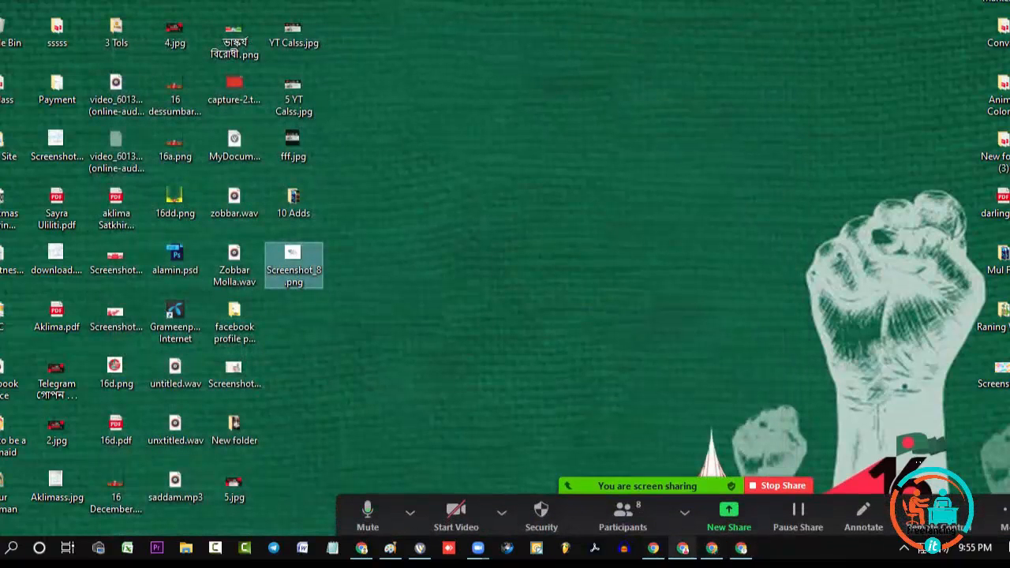
Switch to the Coloring Book Facebook page and upload Screenshot_8.png from the desktop as its new profile picture
click(683, 548)
scroll(506, 316, down, 2)
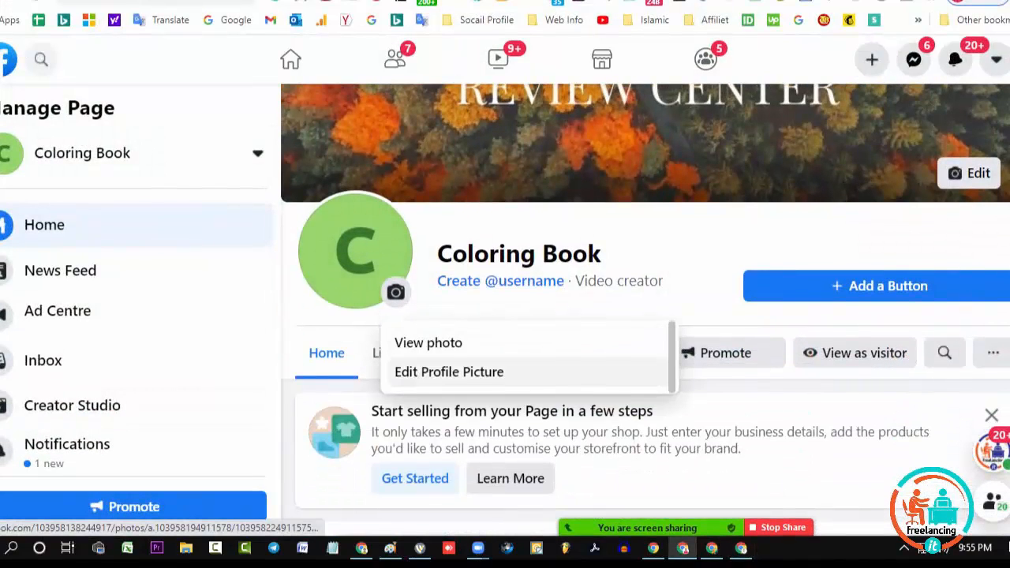
click(449, 372)
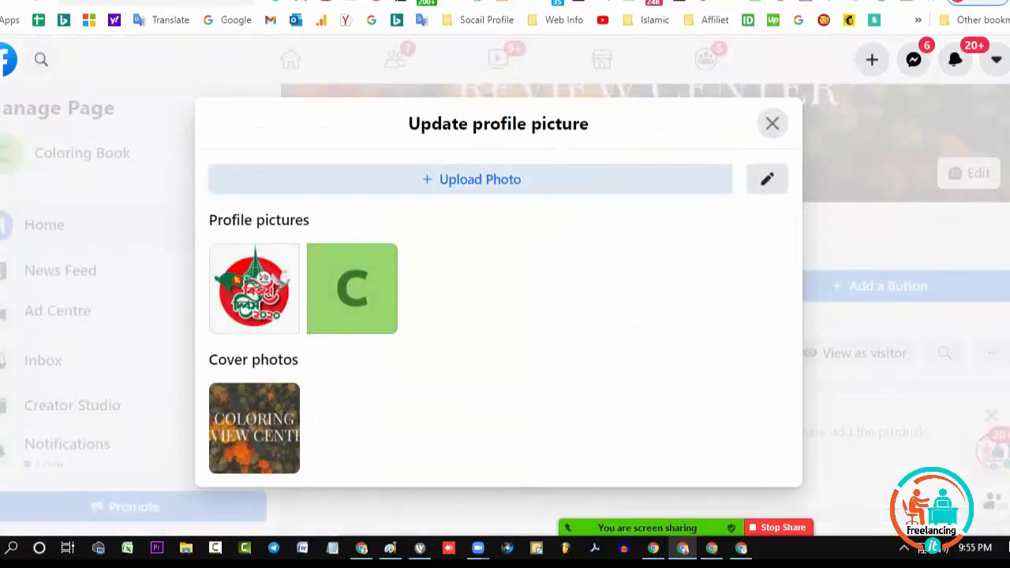
click(471, 179)
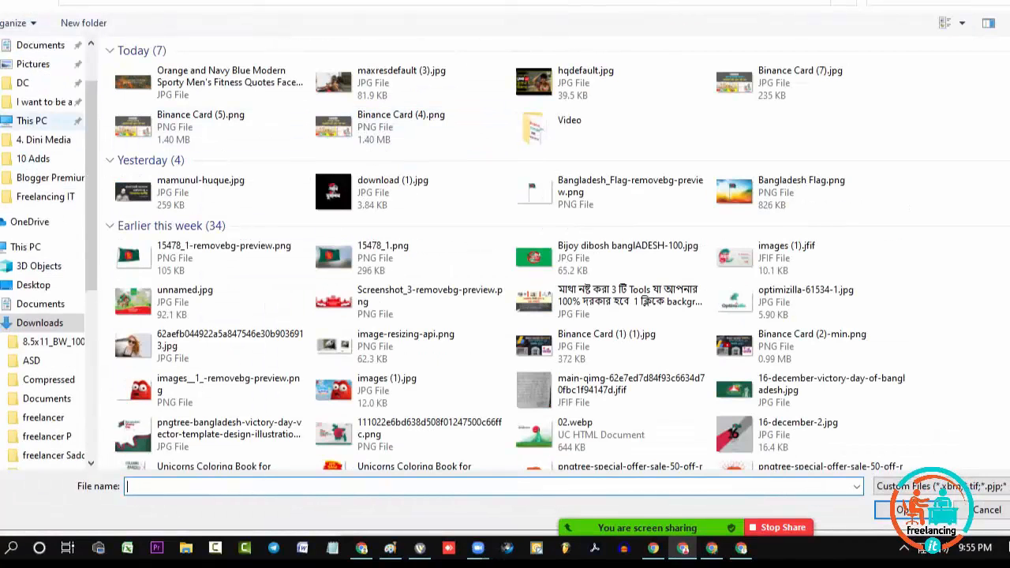
click(34, 354)
scroll(418, 275, down, 2)
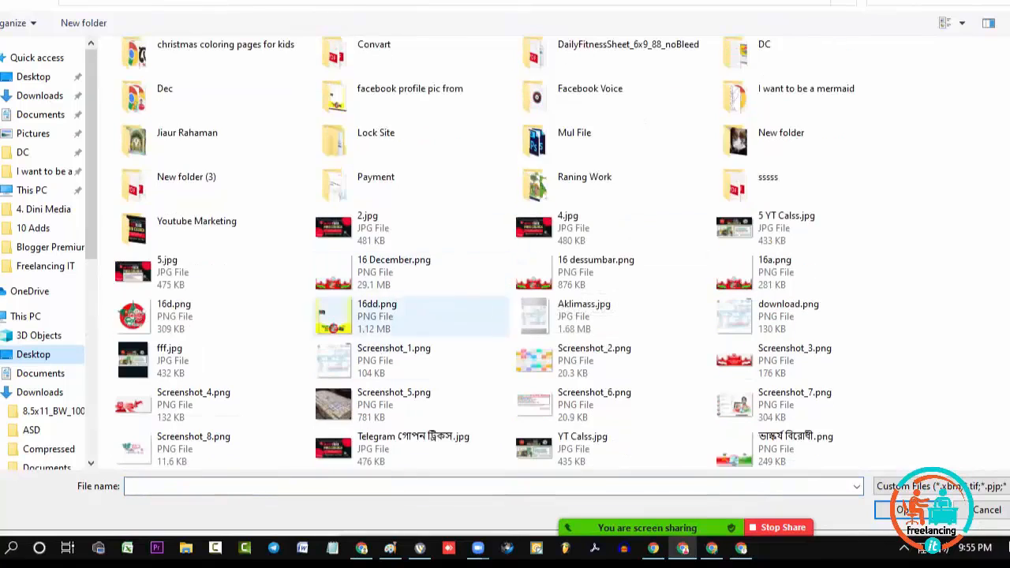
double_click(197, 448)
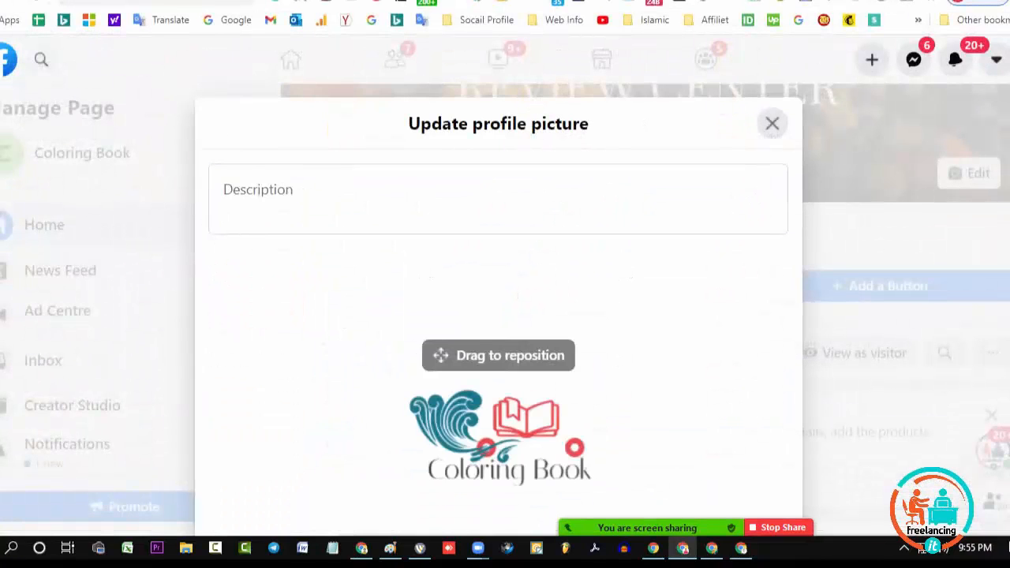
Keep the uploaded logo's default zoom and position and save it as the page's profile picture
scroll(498, 316, down, 2)
mouse_move(334, 475)
mouse_down()
mouse_move(625, 475)
mouse_move(334, 474)
mouse_up()
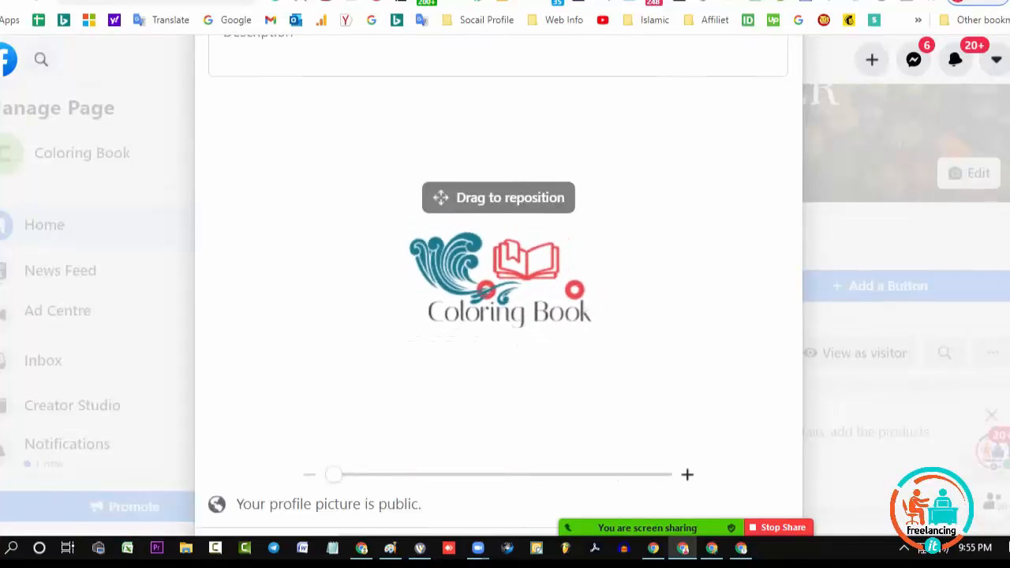
scroll(498, 316, down, 1)
scroll(498, 315, up, 3)
scroll(498, 316, down, 3)
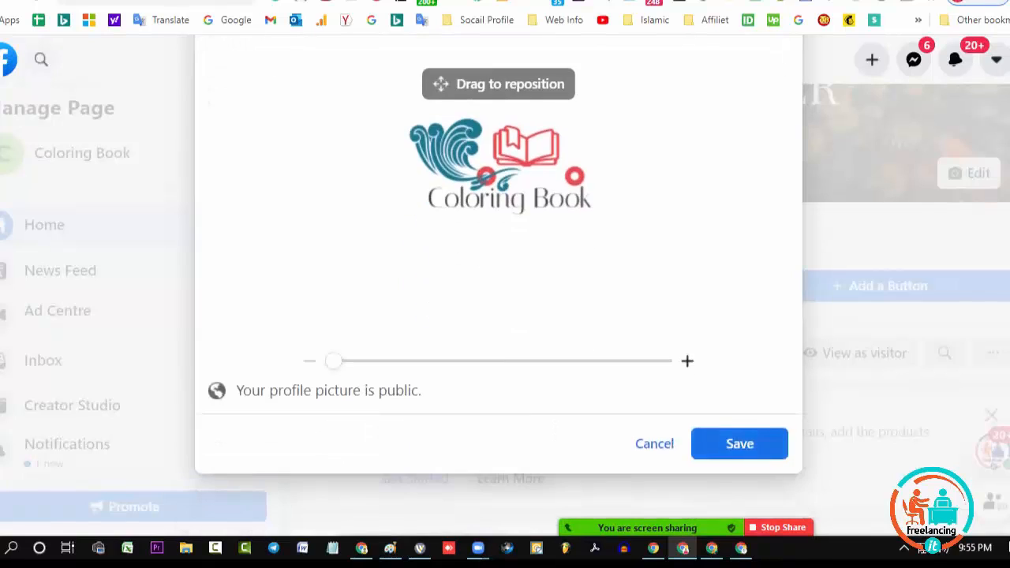
click(739, 444)
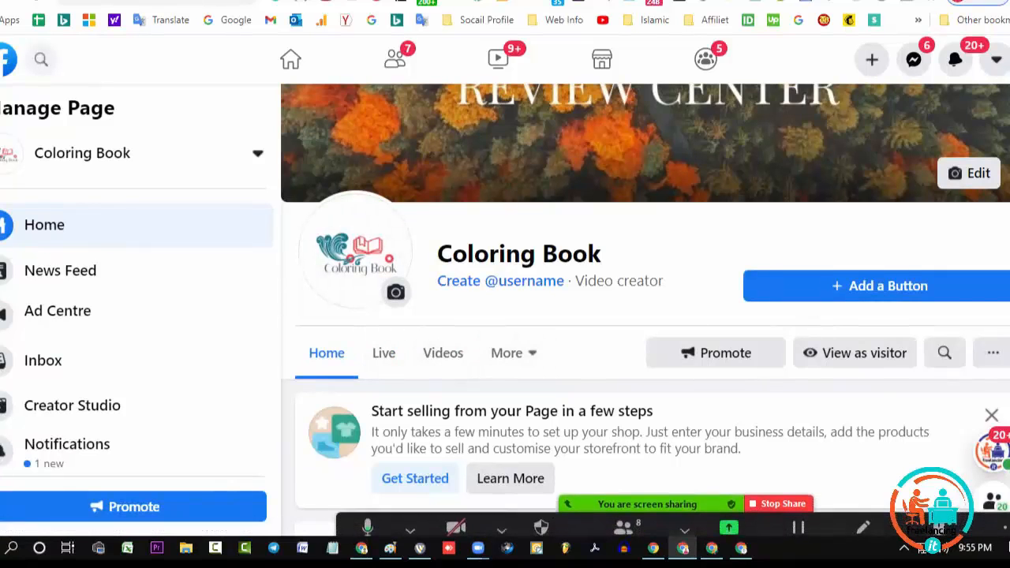
scroll(645, 307, down, 4)
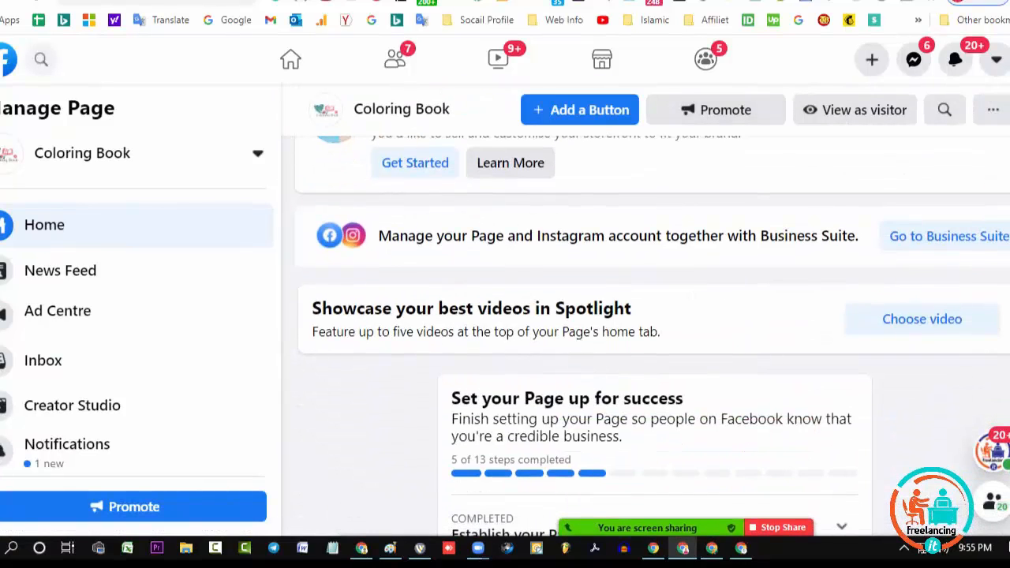
scroll(645, 308, up, 5)
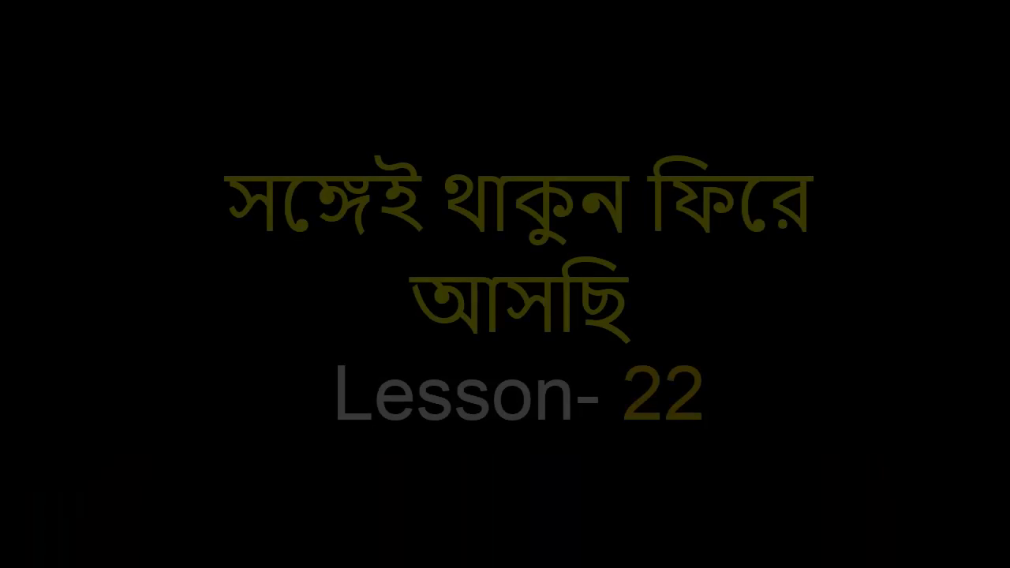